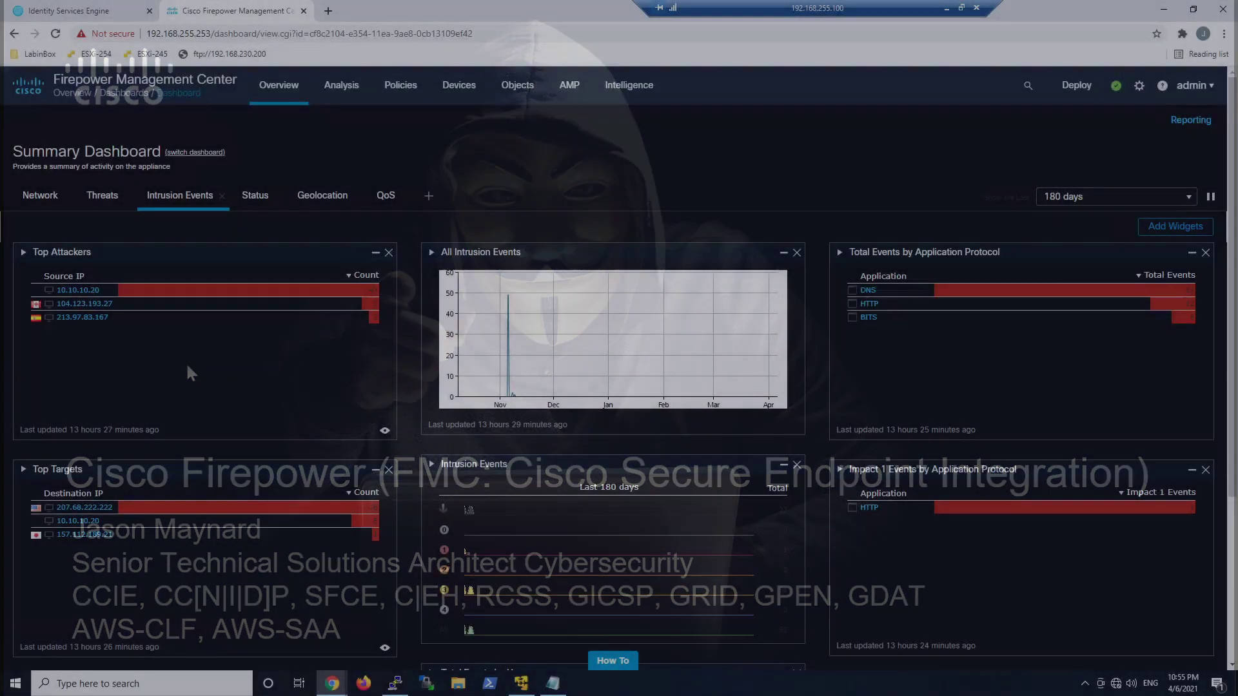
- Add a new AMP cloud connection for the US Cloud region and register it
mouse_move(575, 94)
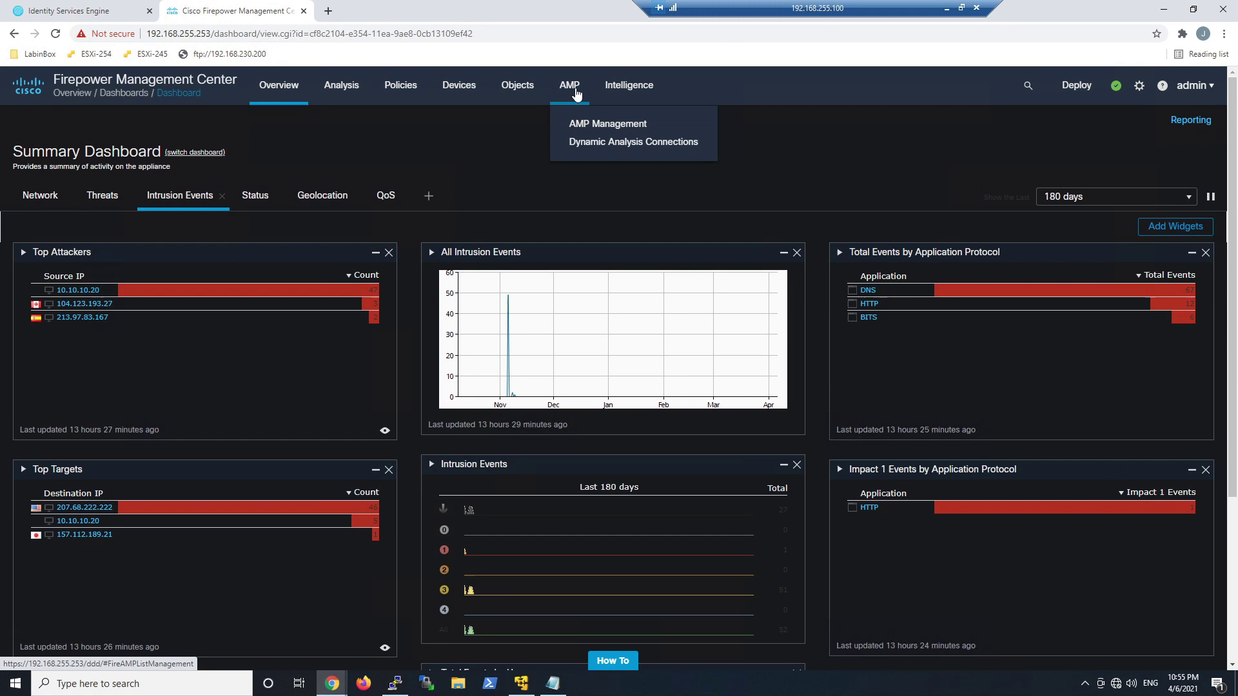
left_click(584, 123)
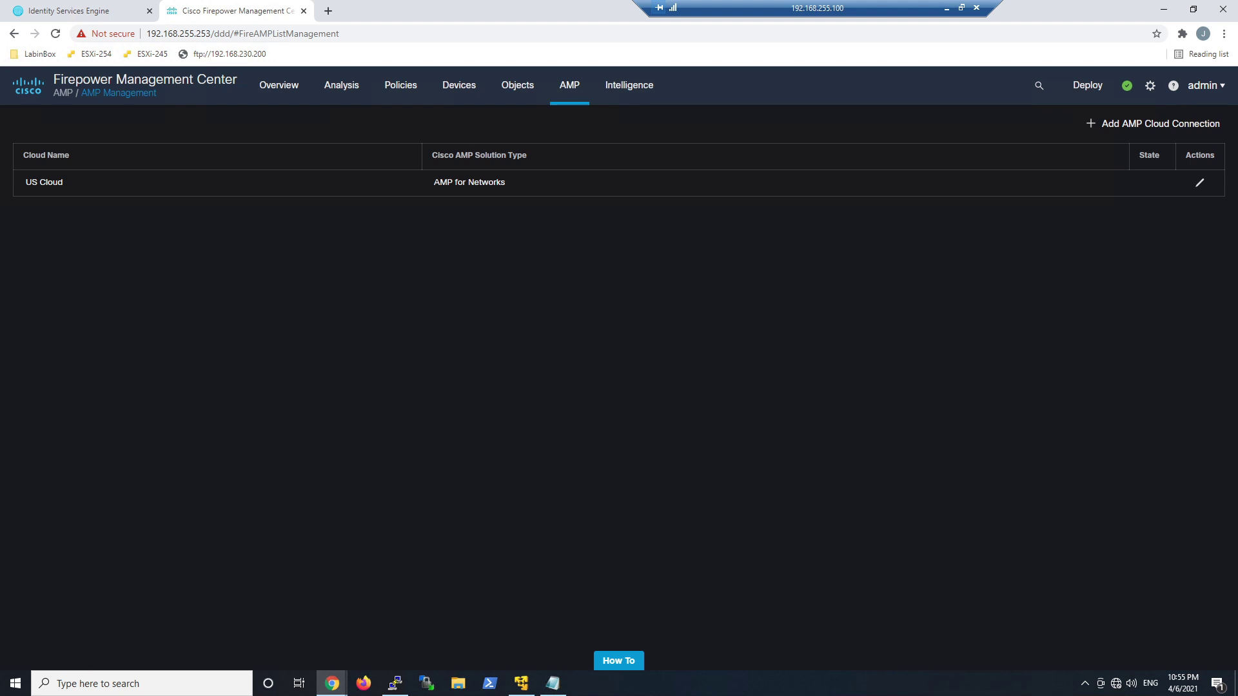
left_click(1112, 125)
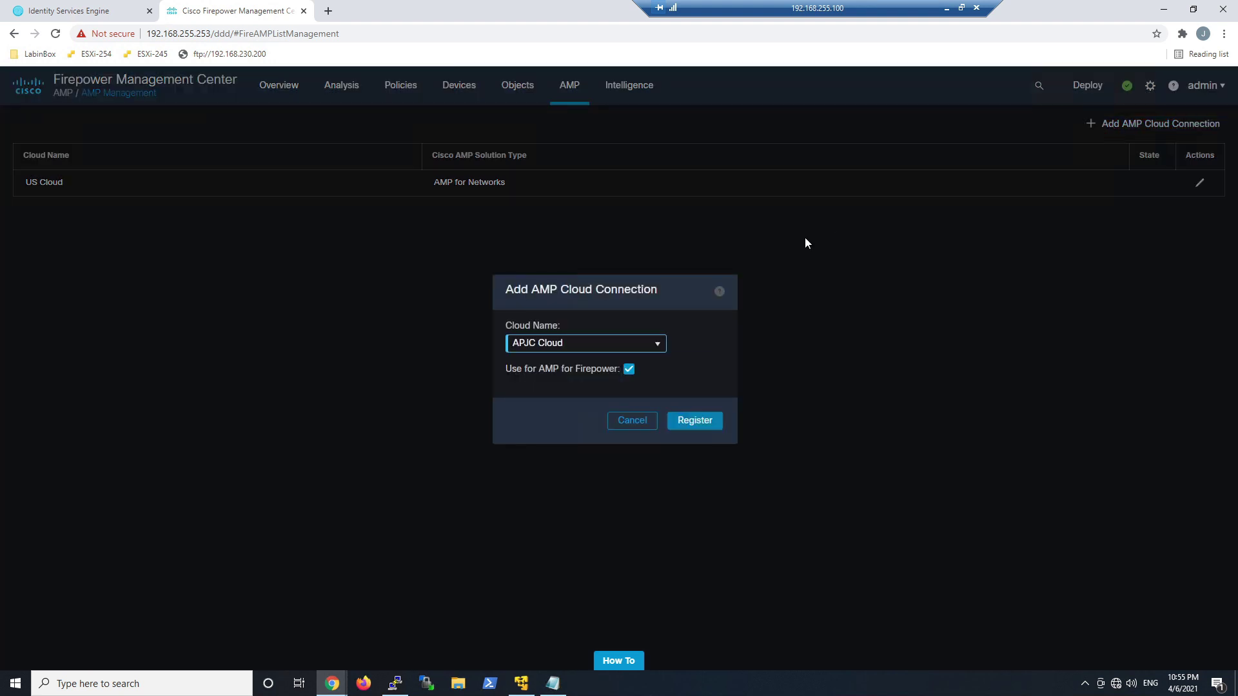
left_click(552, 349)
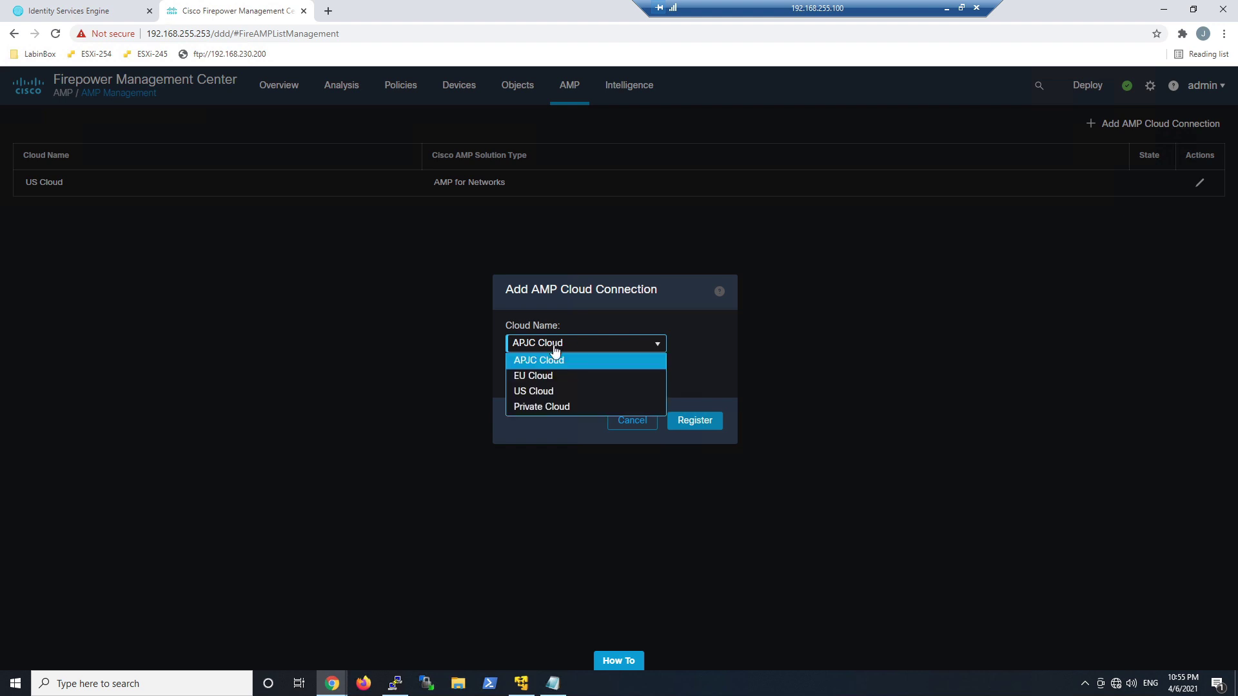
left_click(533, 389)
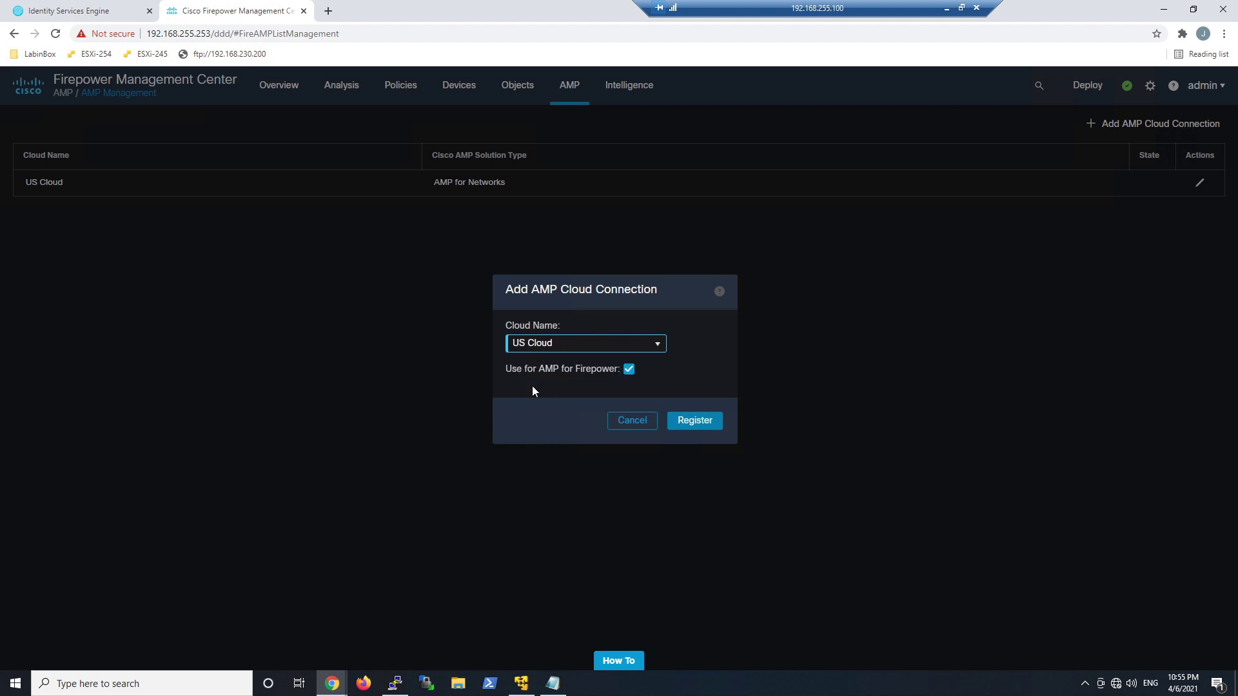
left_click(695, 421)
- Confirm the connection, export all six CiscoSecurityGuru groups (Audit through NetworkGroup), and allow access
left_click(690, 422)
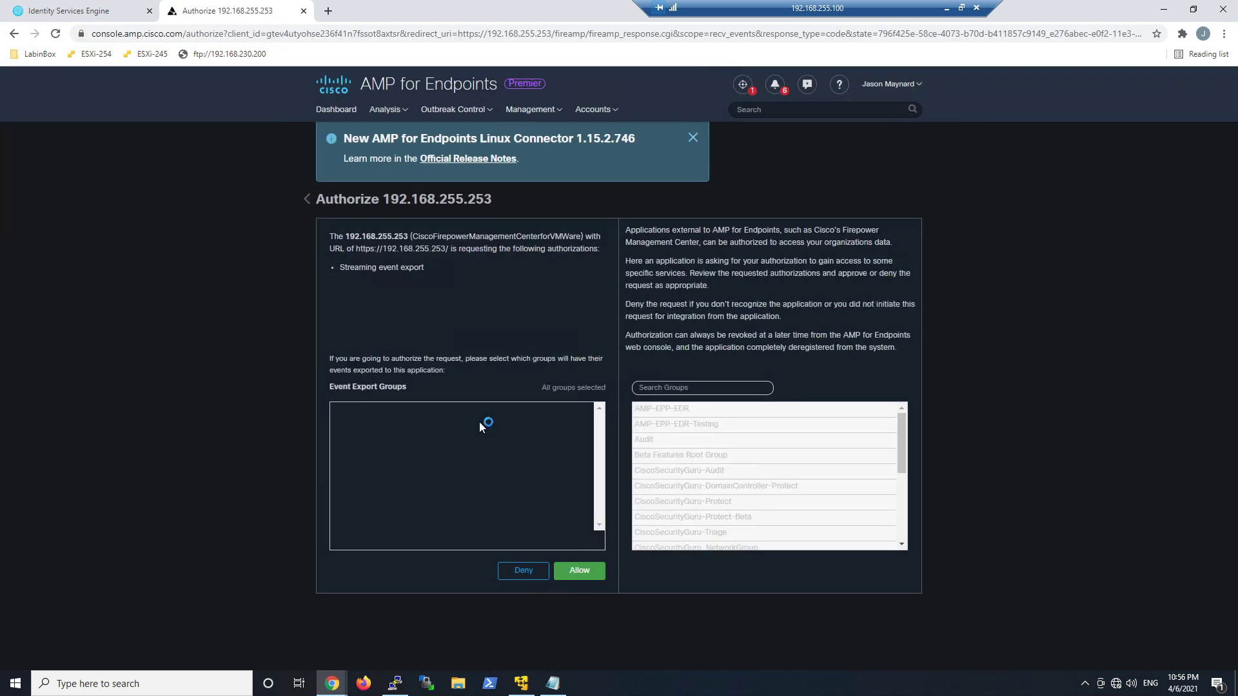
left_click(697, 474)
left_click(696, 489)
left_click(696, 503)
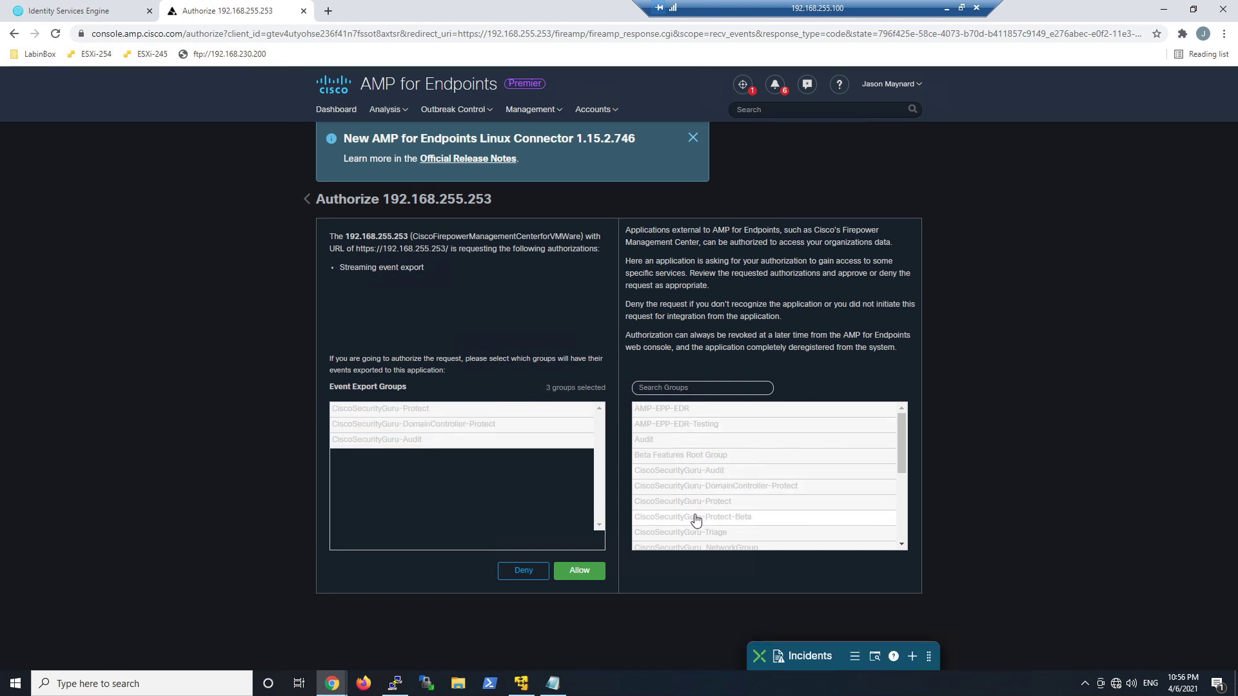
left_click(691, 517)
left_click(693, 532)
scroll(741, 516, "down", 1)
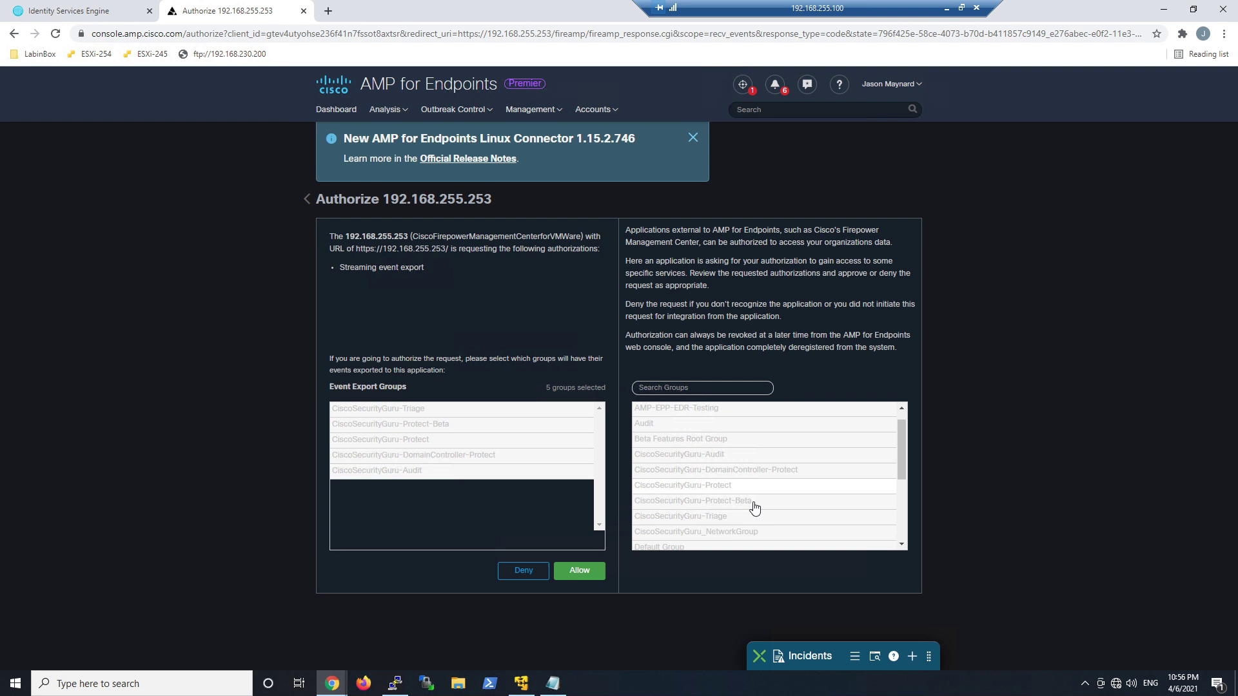
left_click(717, 532)
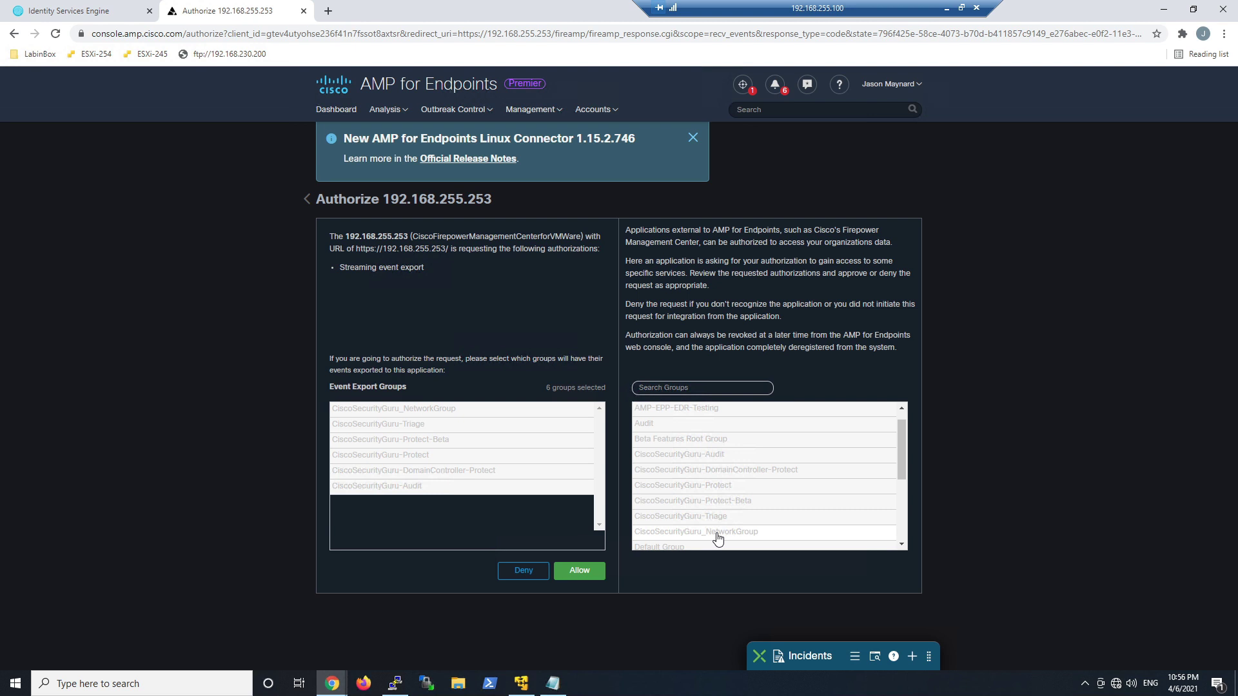
scroll(716, 533, "down", 5)
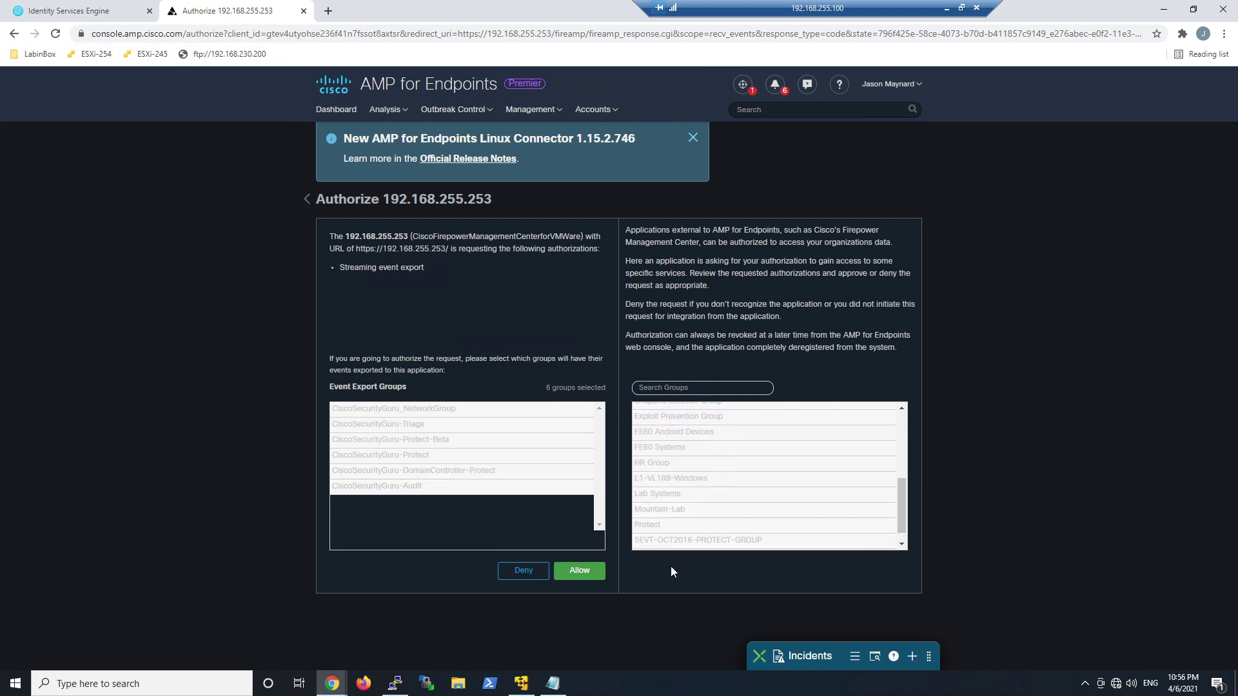
left_click(581, 578)
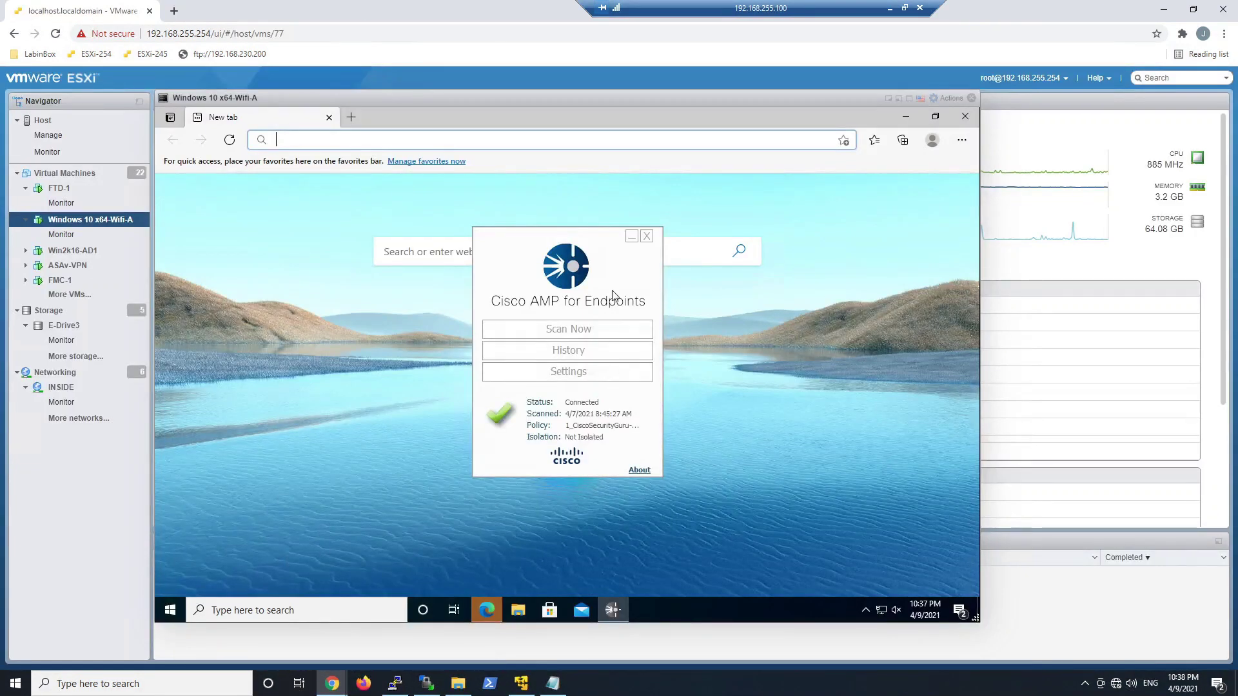
- Close the AMP connector window and load the pasted Zombies.pdf URL in Edge
left_click(422, 140)
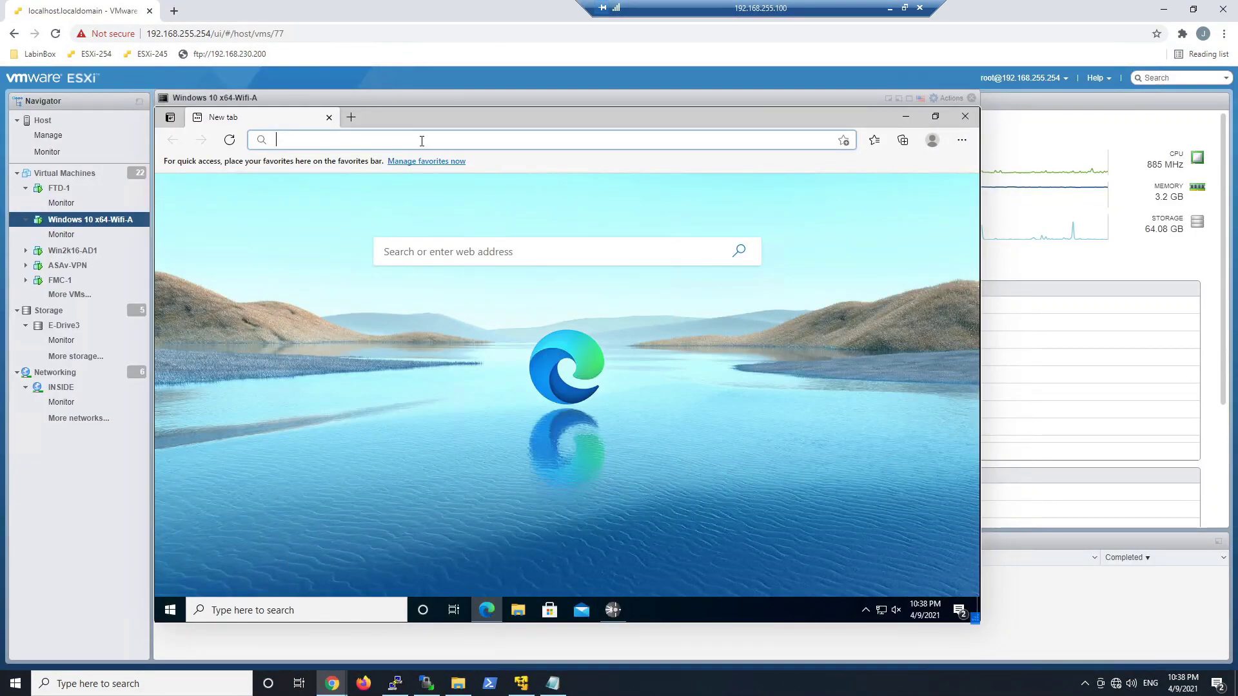
type("http://cloudyip.net/AMP/Zombies.pdf")
key("Return")
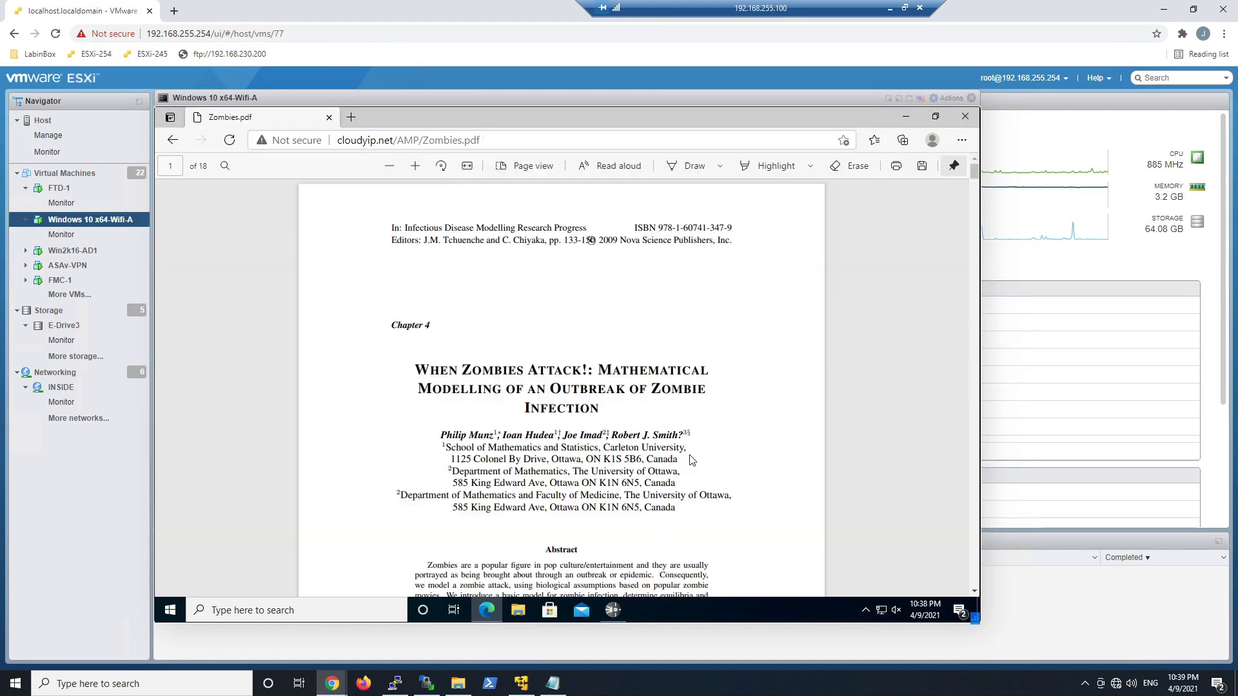
- Attempt to save Zombies.pdf into Downloads, then bring up the AMP connector window
right_click(684, 355)
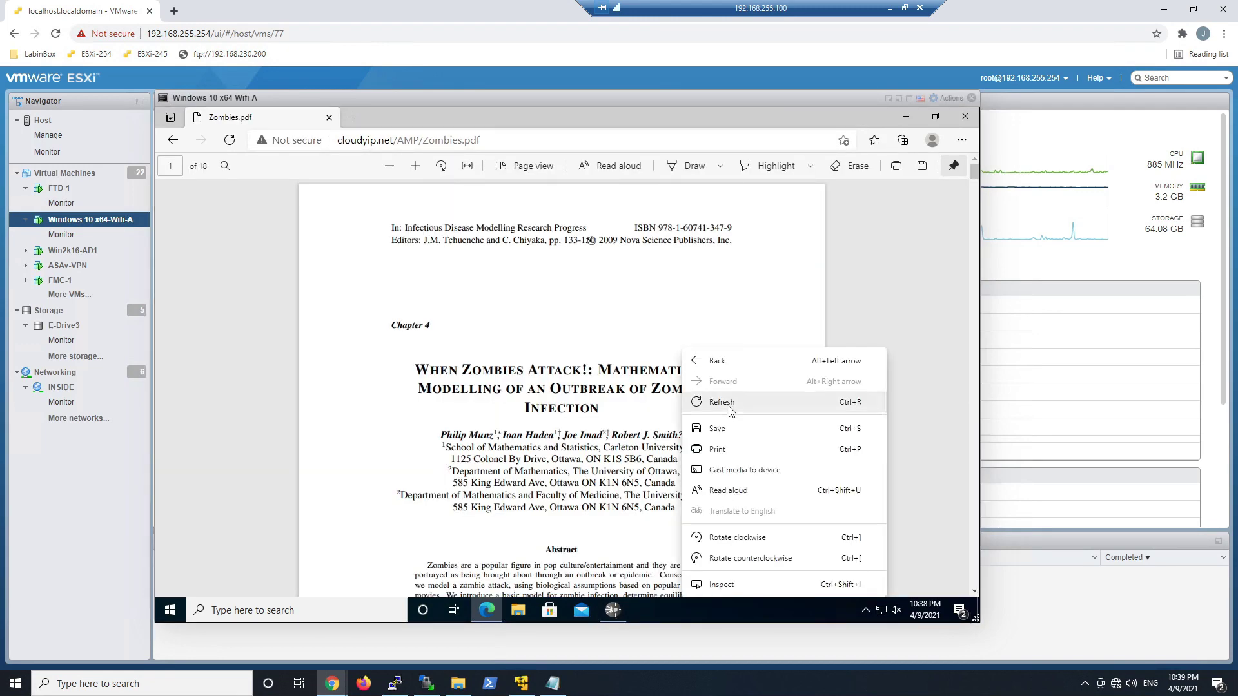
left_click(720, 430)
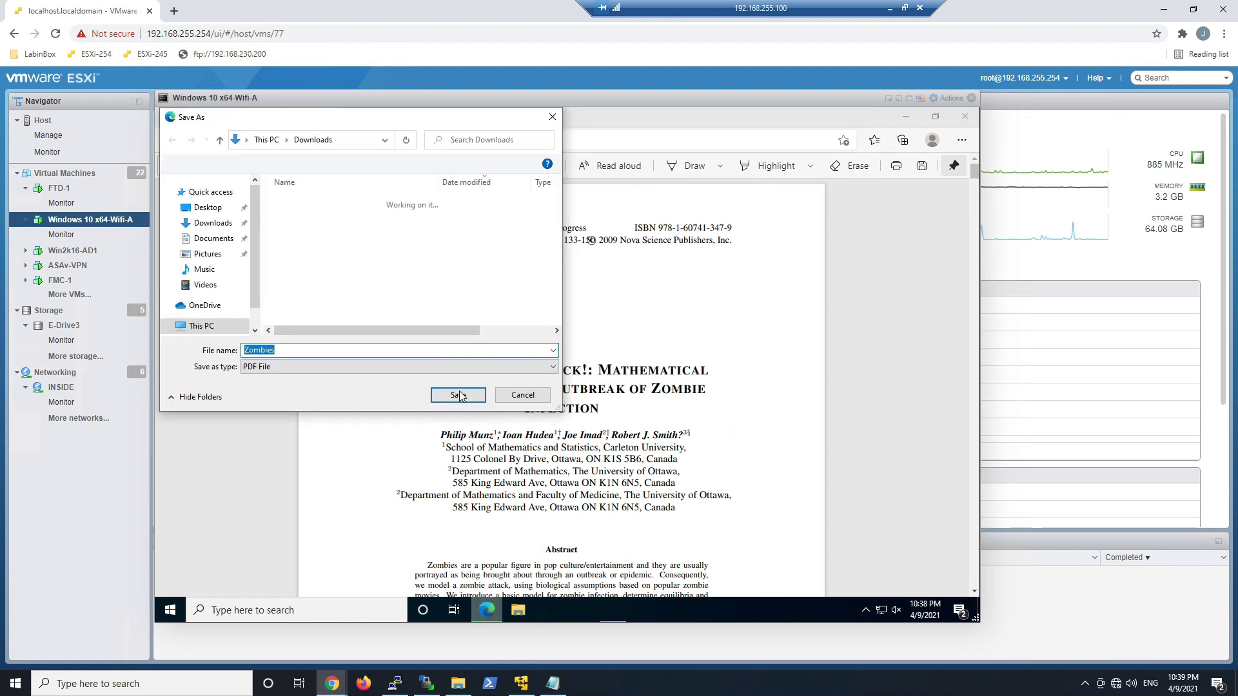
left_click(458, 394)
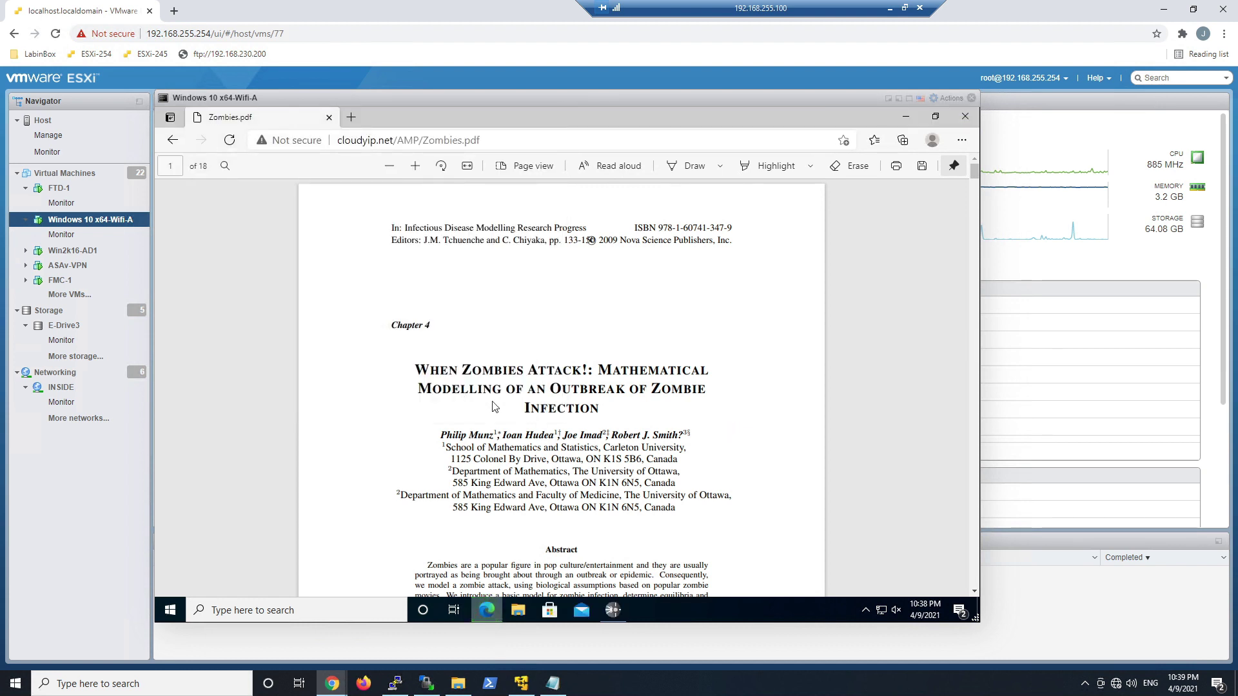
left_click(614, 612)
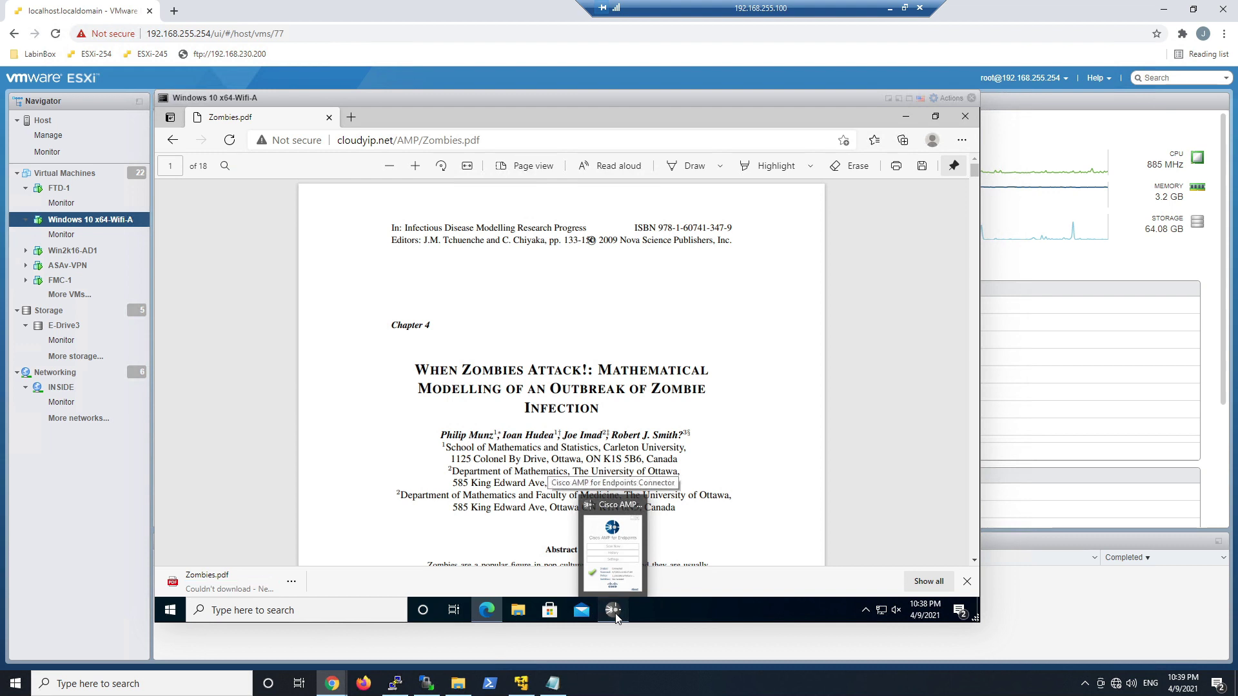
- Show All File Events in History and open the f_000009 W32.Zombies.NotAVirus detection details
left_click(570, 357)
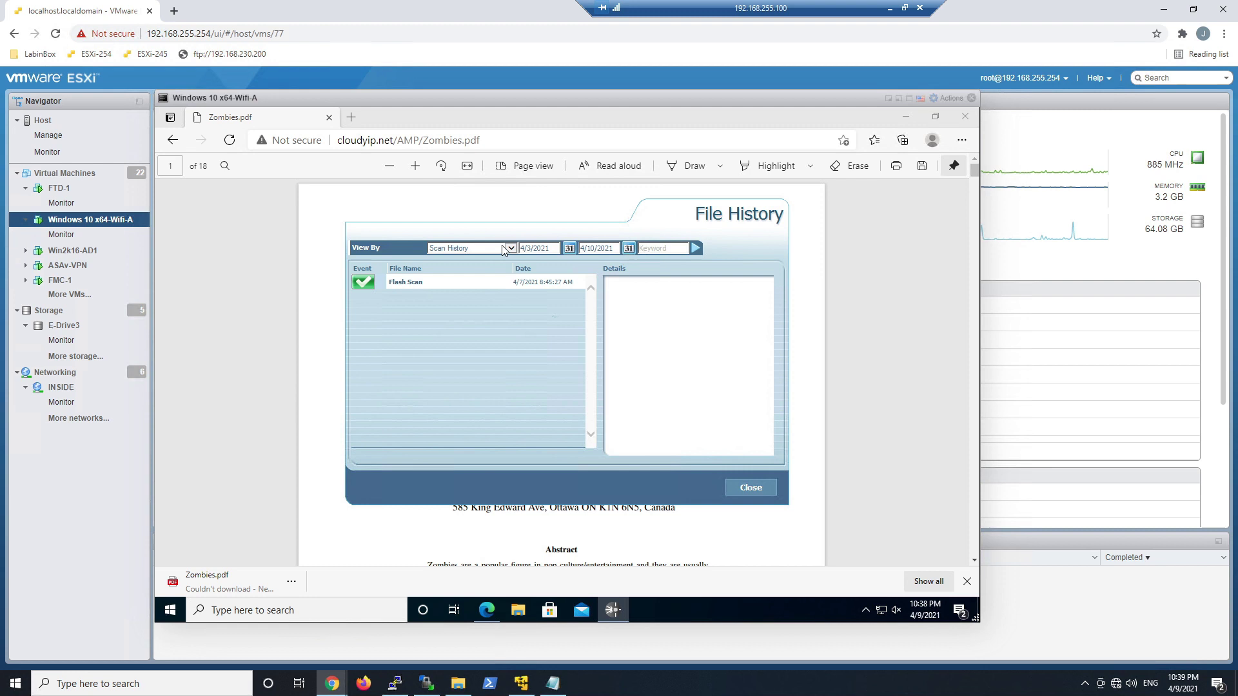
left_click(510, 248)
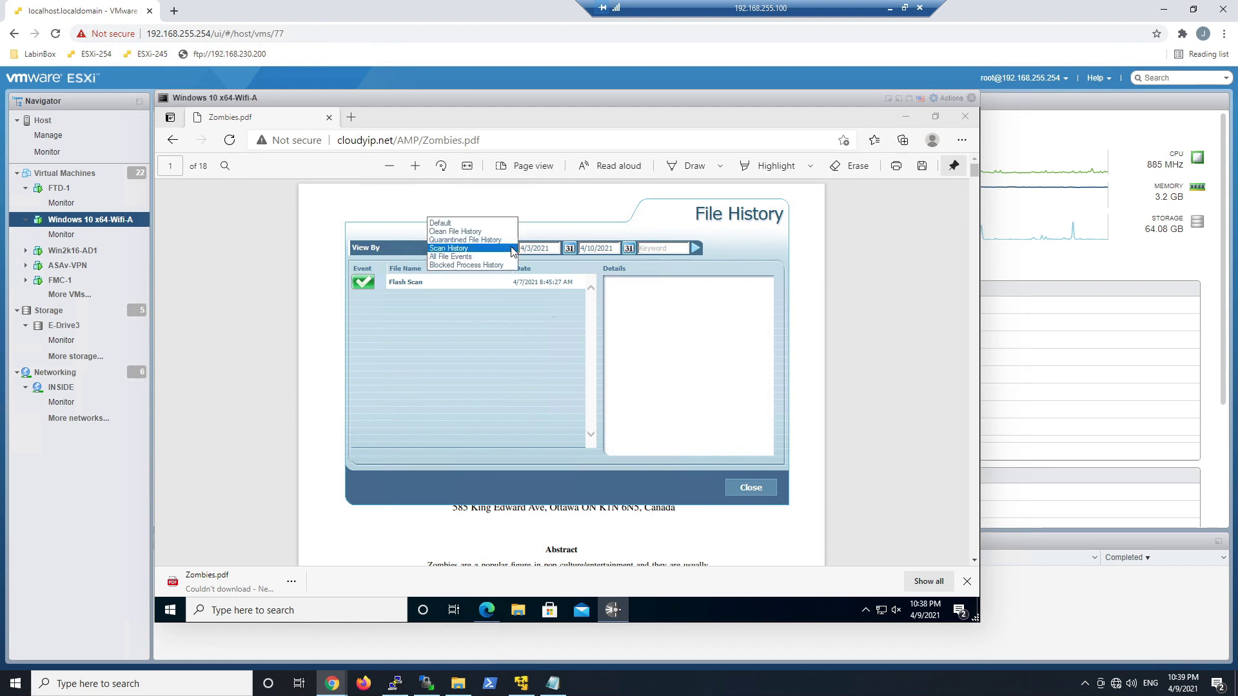
left_click(461, 257)
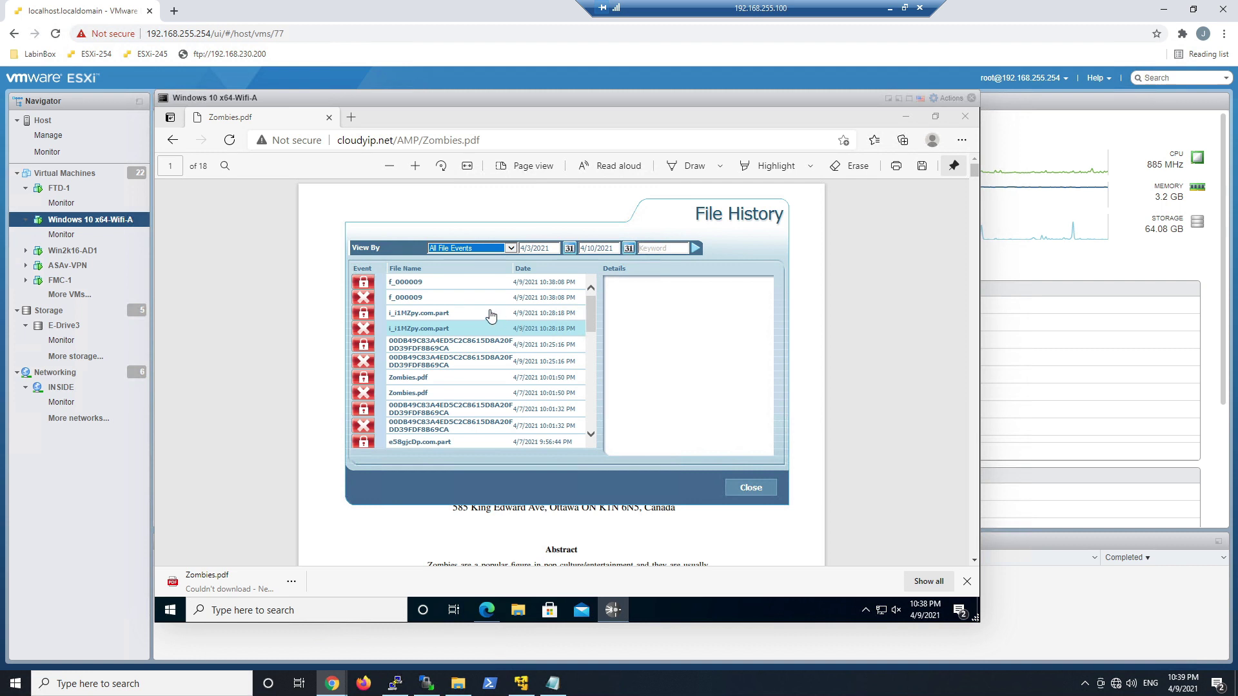
left_click(490, 297)
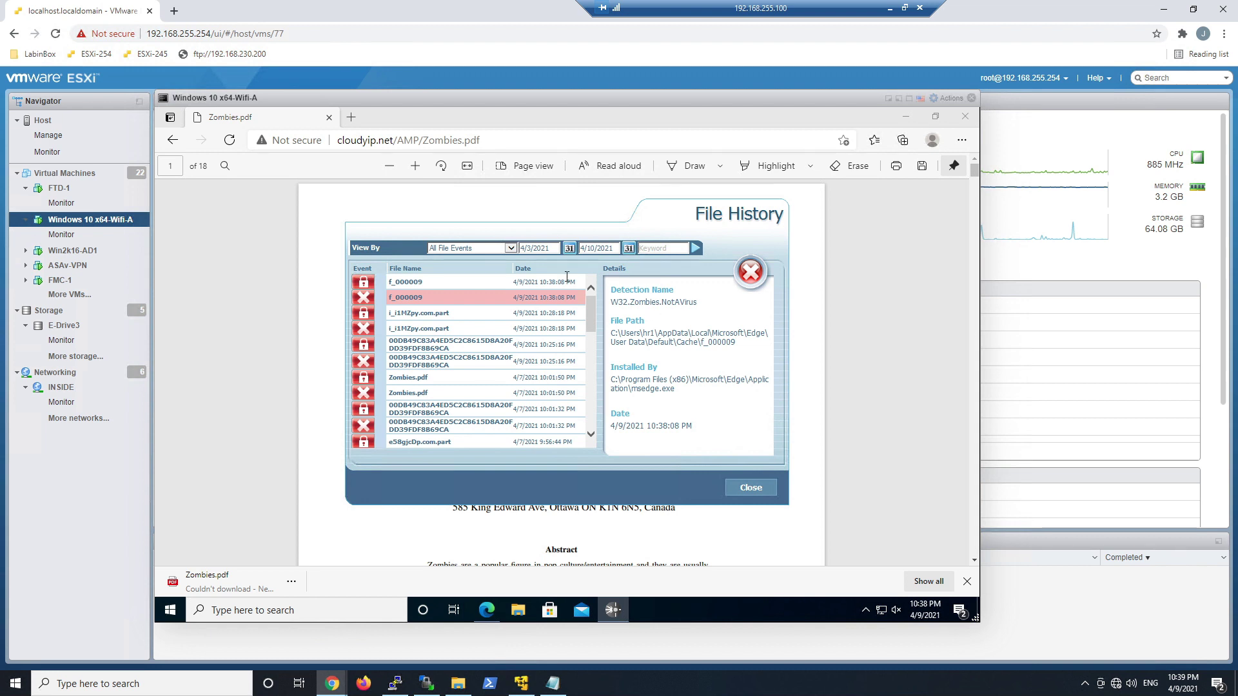
- In FMC, open Malware Events and the f_000009 file trajectory, selecting its File Quarantined event
mouse_move(337, 691)
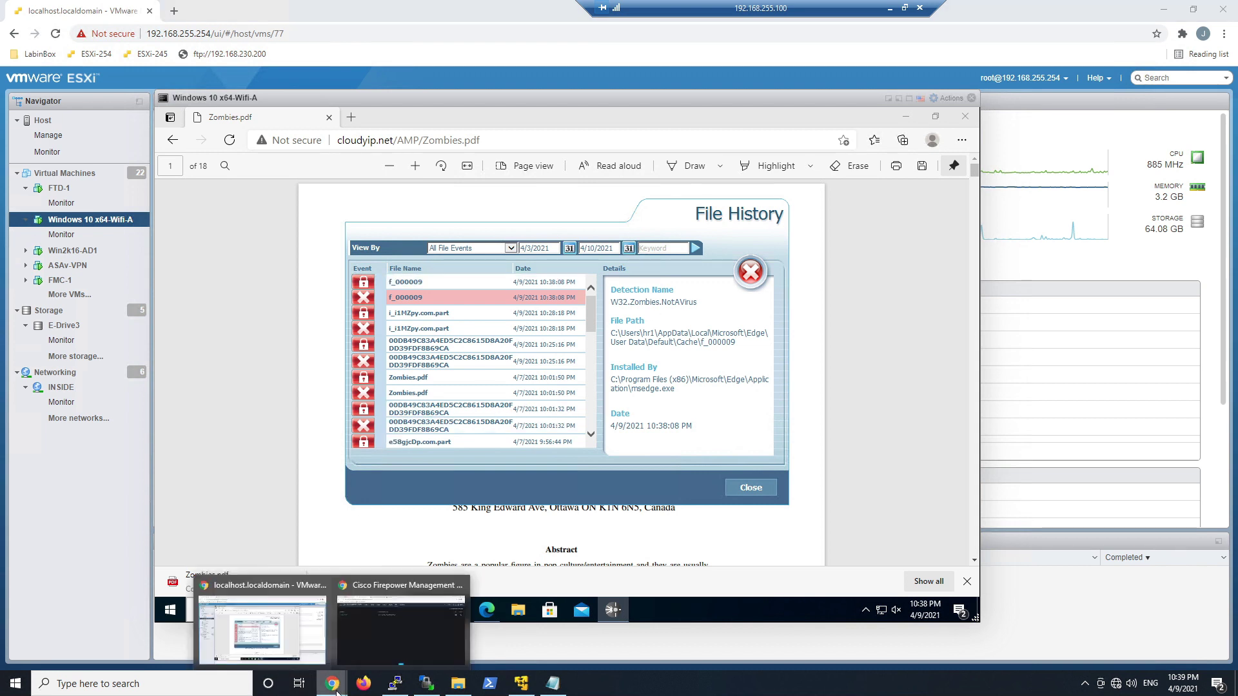
left_click(392, 642)
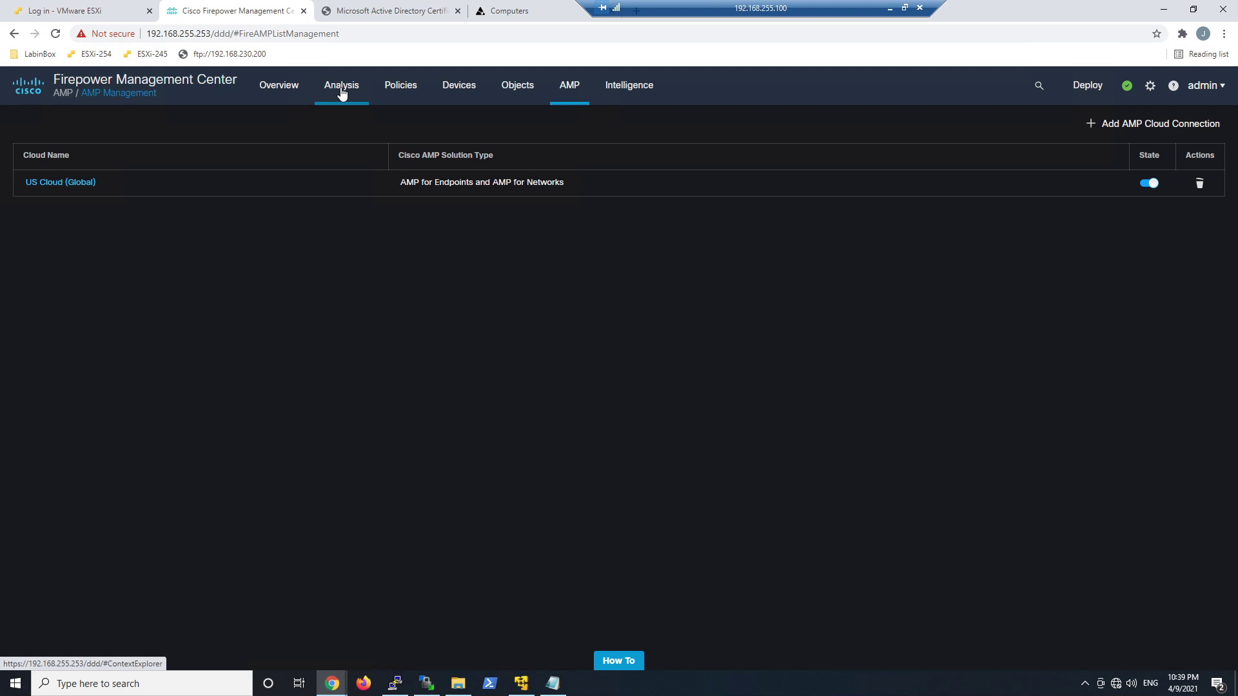
mouse_move(342, 94)
left_click(370, 367)
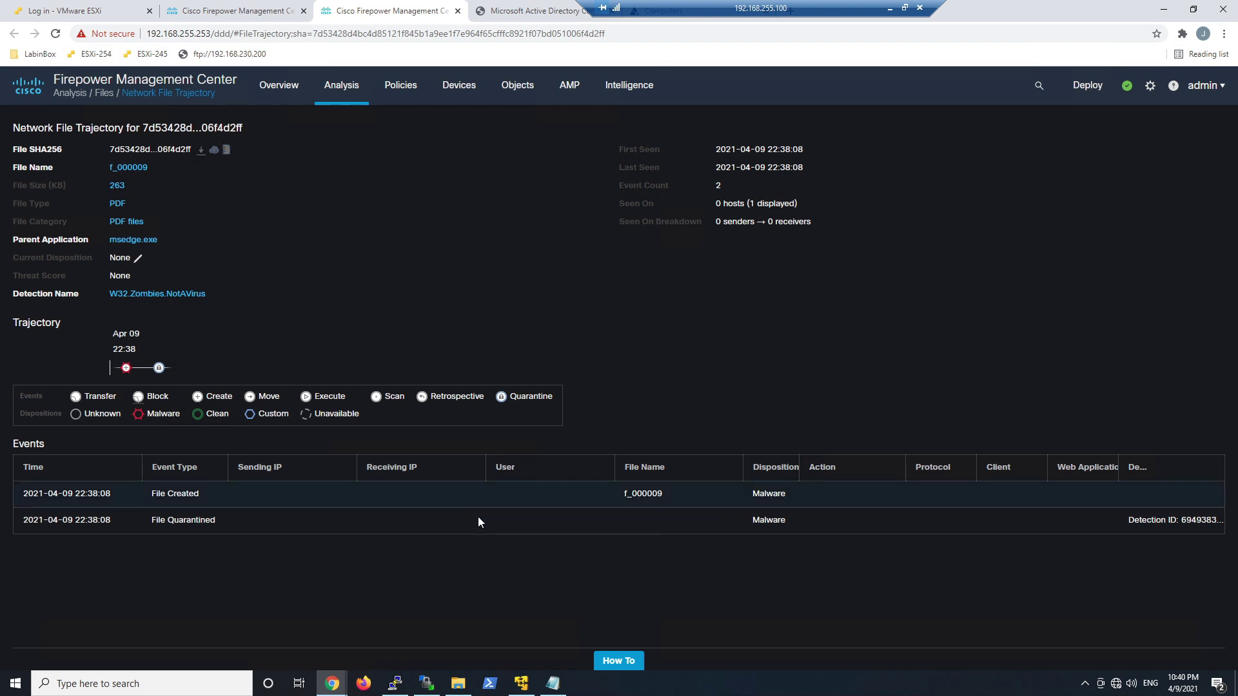
mouse_move(124, 371)
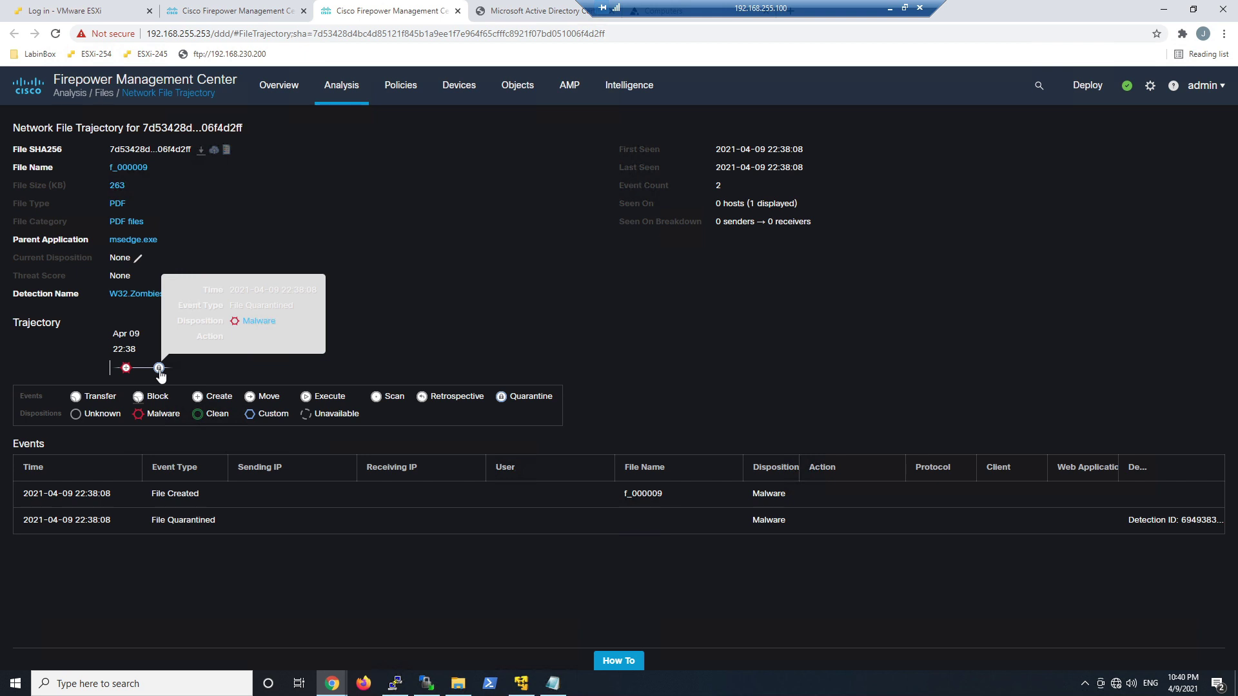
left_click(204, 520)
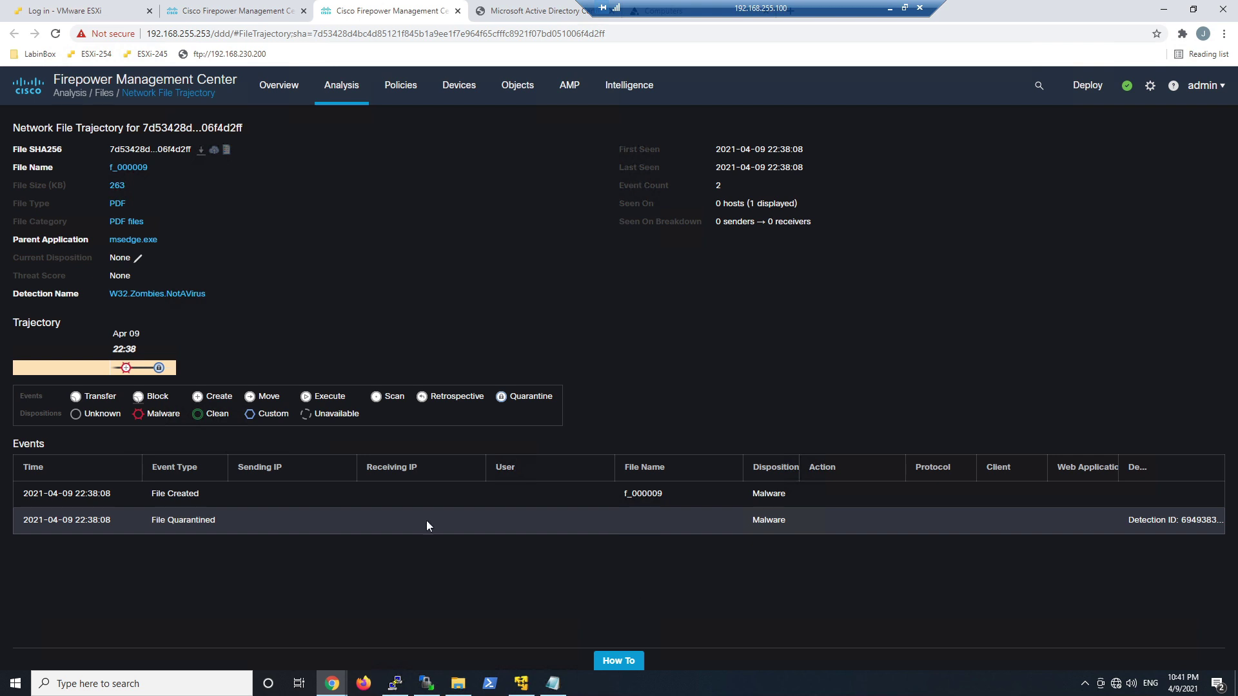
- Drill into the f_000009 Zombies event and scroll the table to show Time, Event Type and Detection Name
left_click(238, 11)
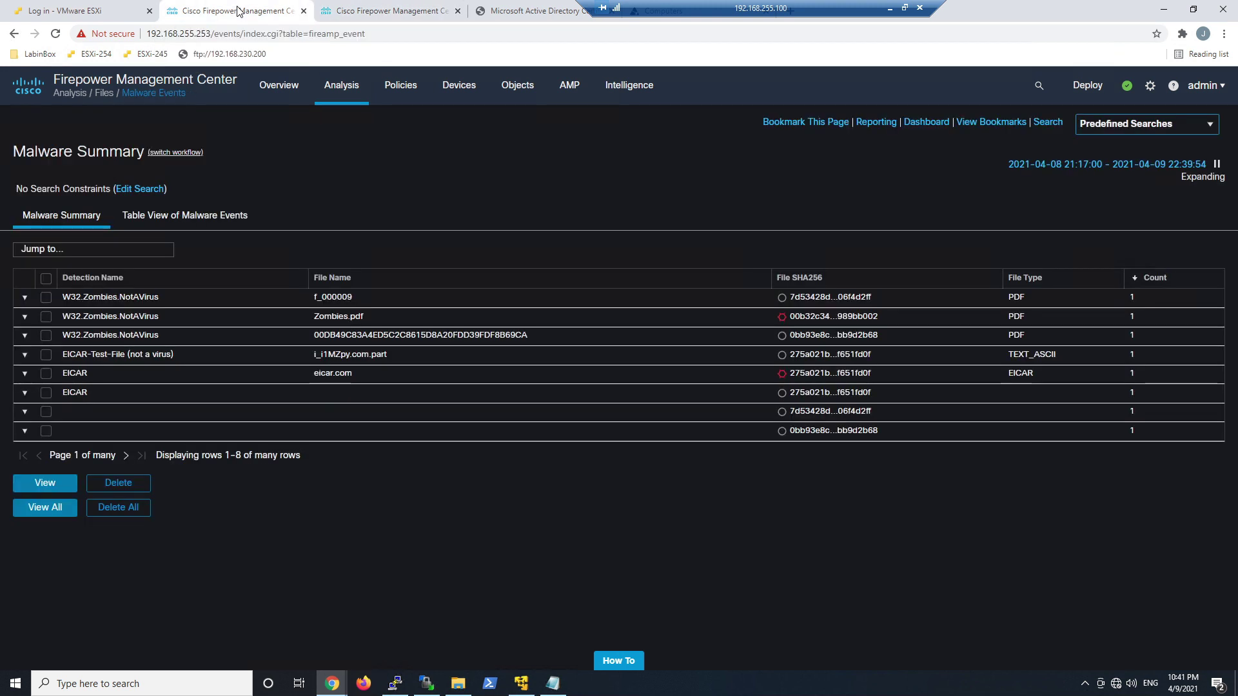
left_click(24, 299)
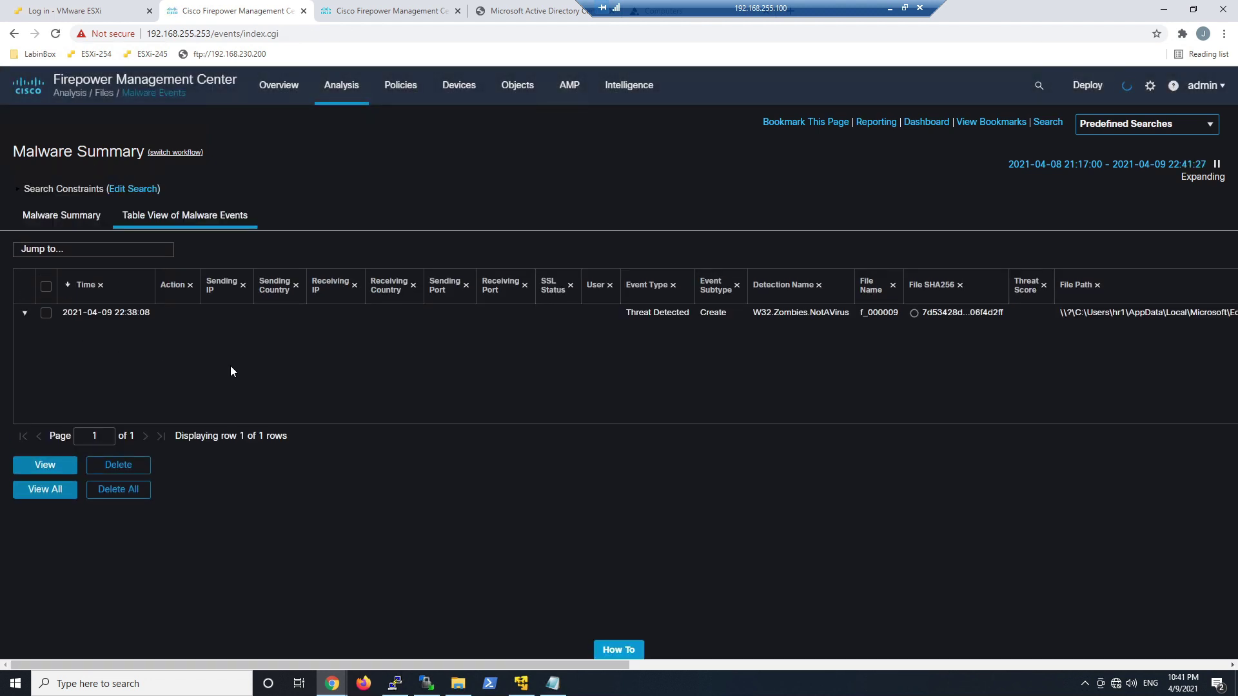
left_click_drag(435, 665, 756, 652)
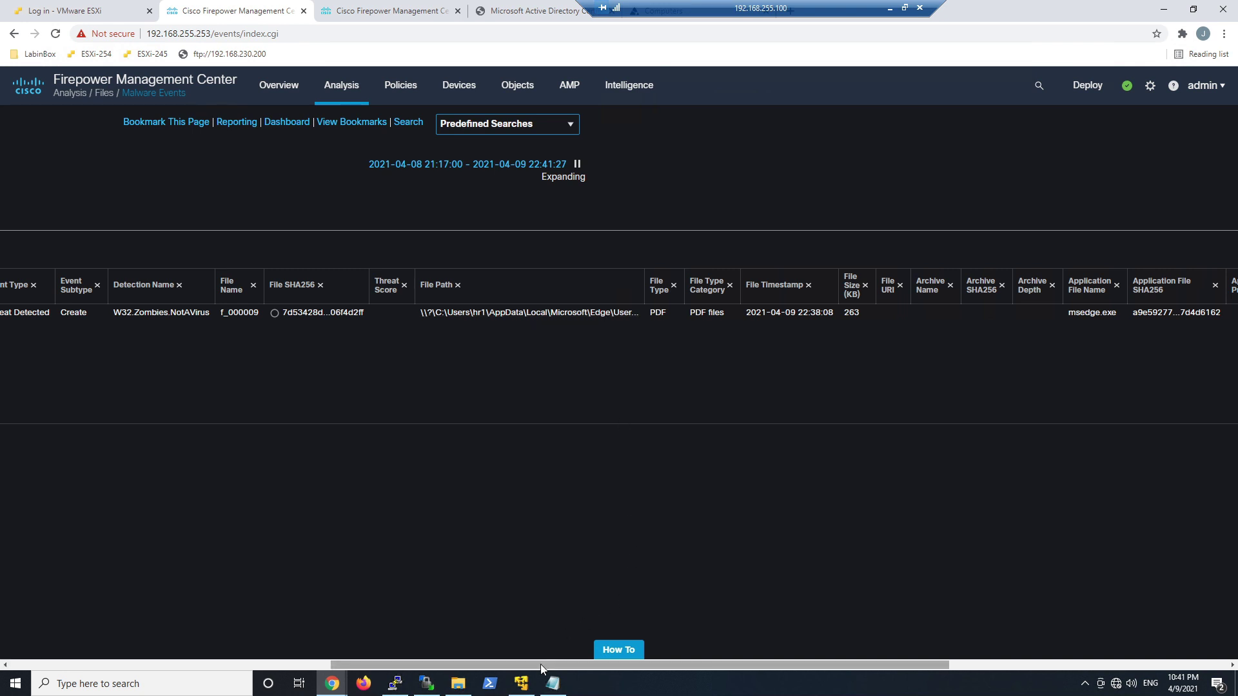
left_click_drag(540, 664, 842, 653)
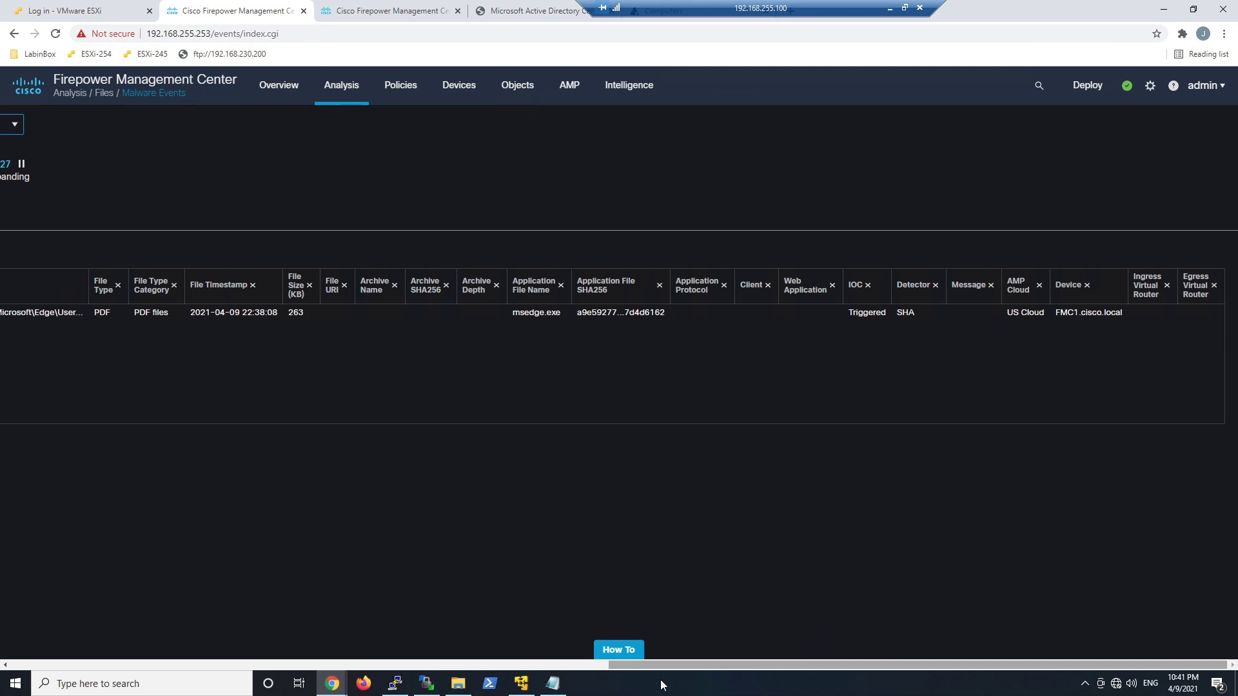
left_click_drag(657, 666, 26, 687)
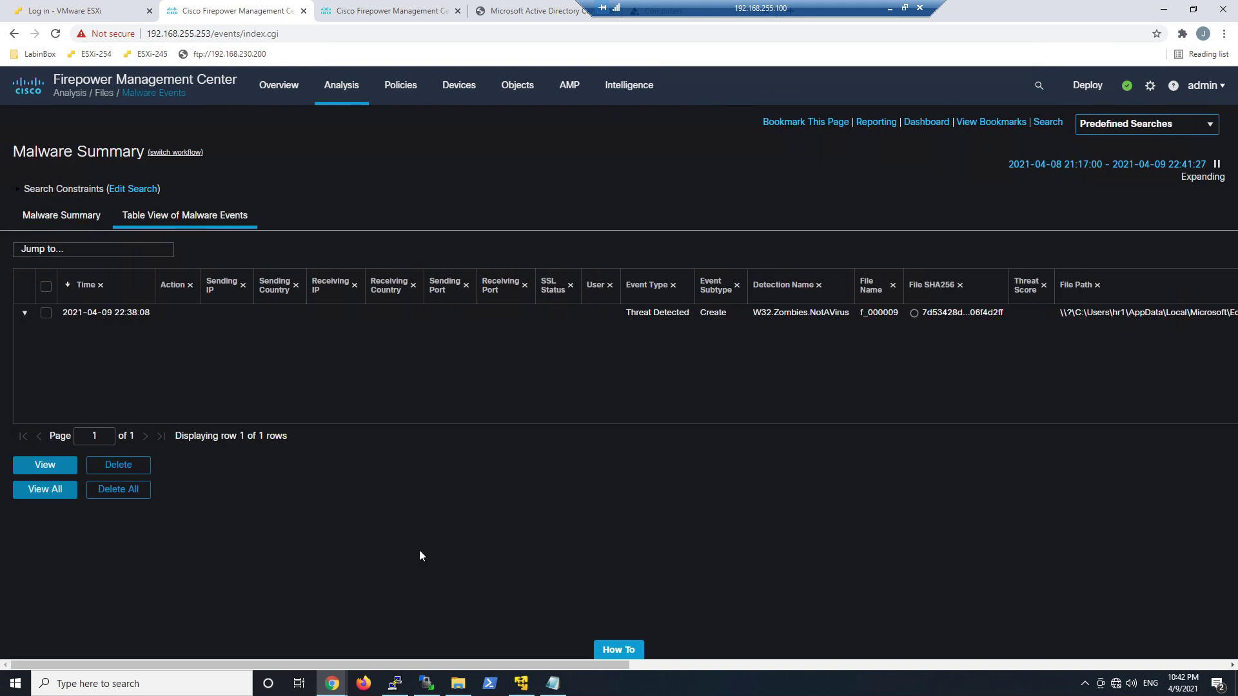
left_click(190, 285)
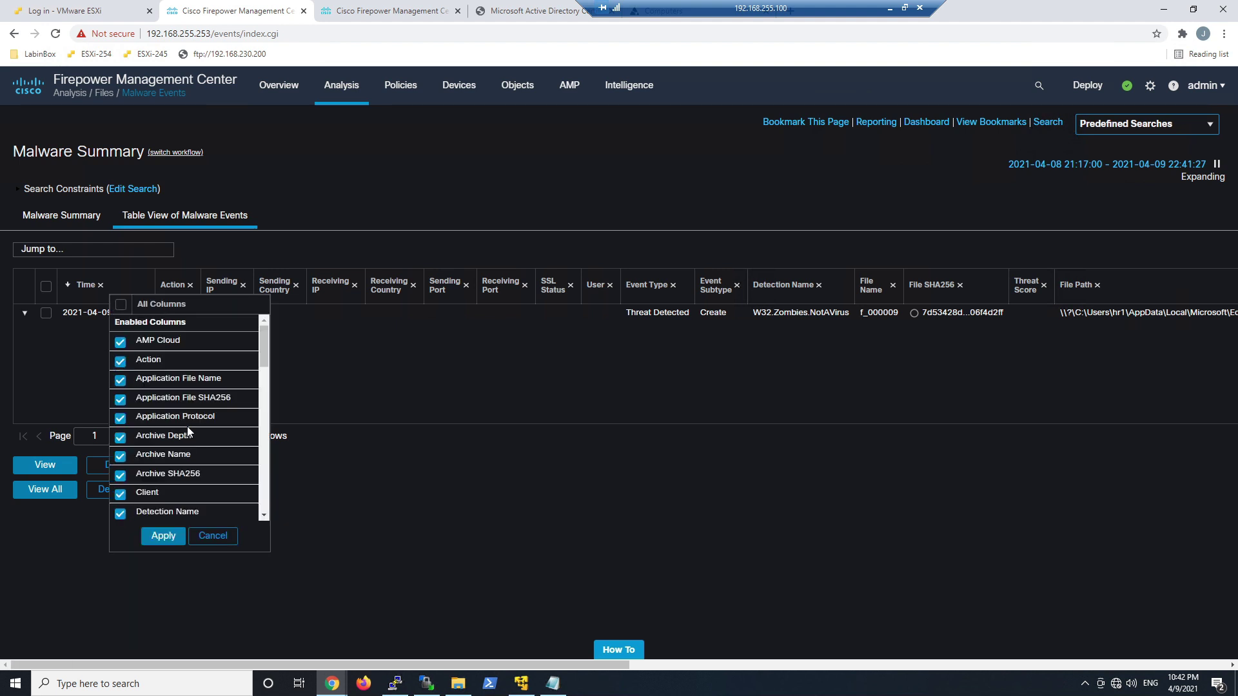
scroll(187, 427, "down", 4)
scroll(186, 427, "down", 6)
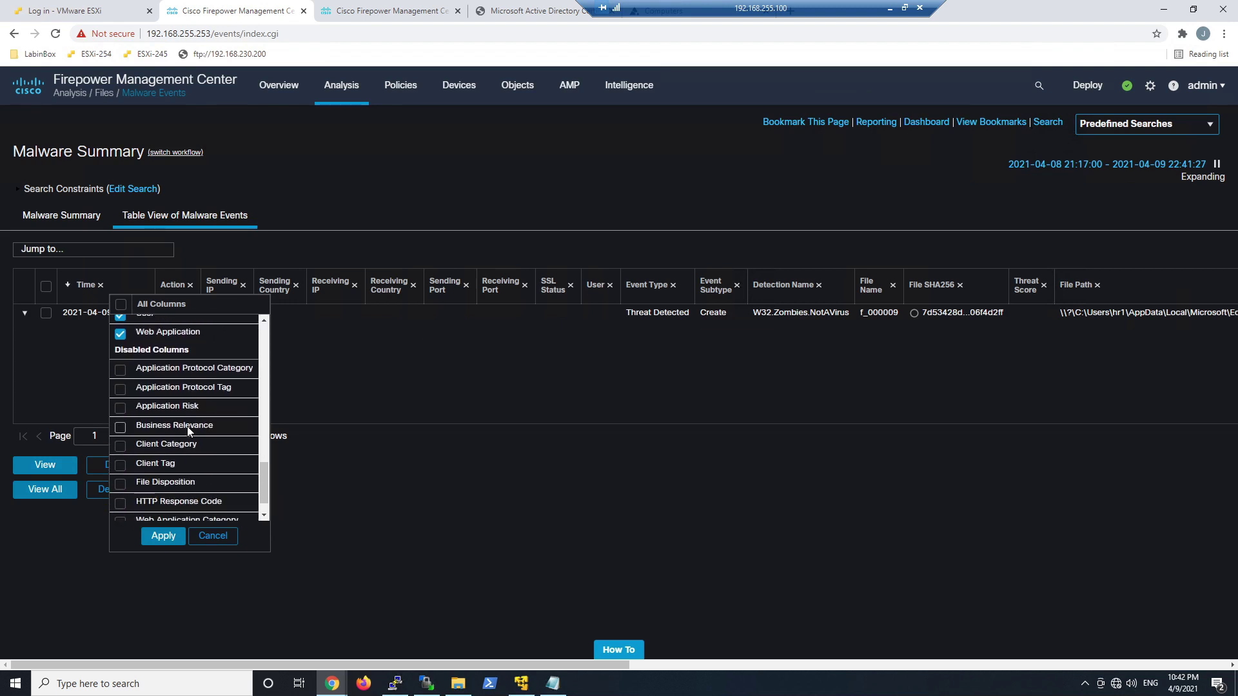
scroll(187, 426, "down", 1)
scroll(187, 428, "up", 1)
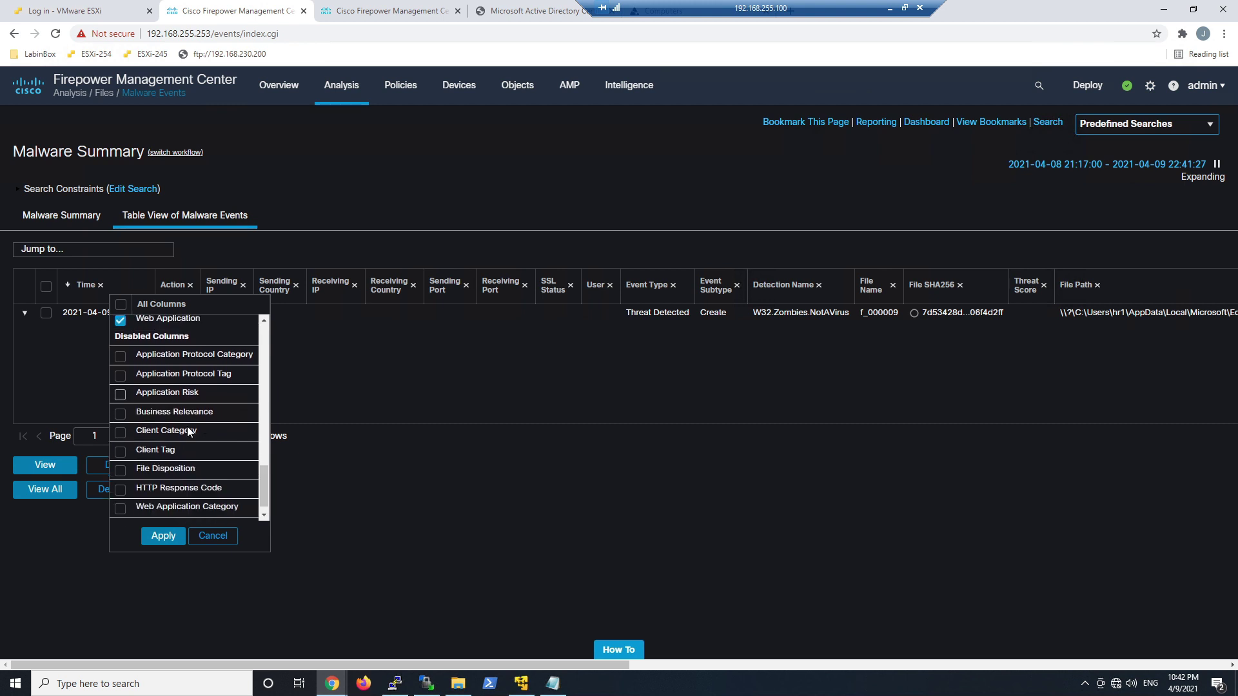
scroll(188, 430, "down", 1)
left_click(213, 536)
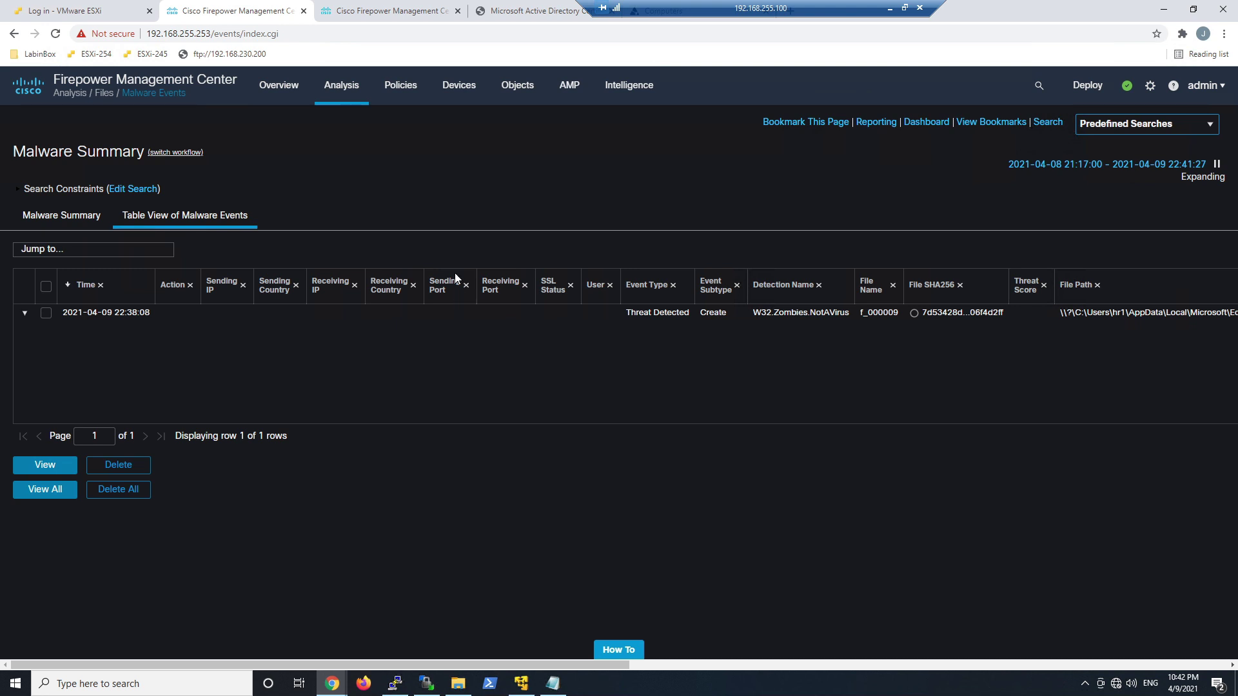
mouse_move(352, 87)
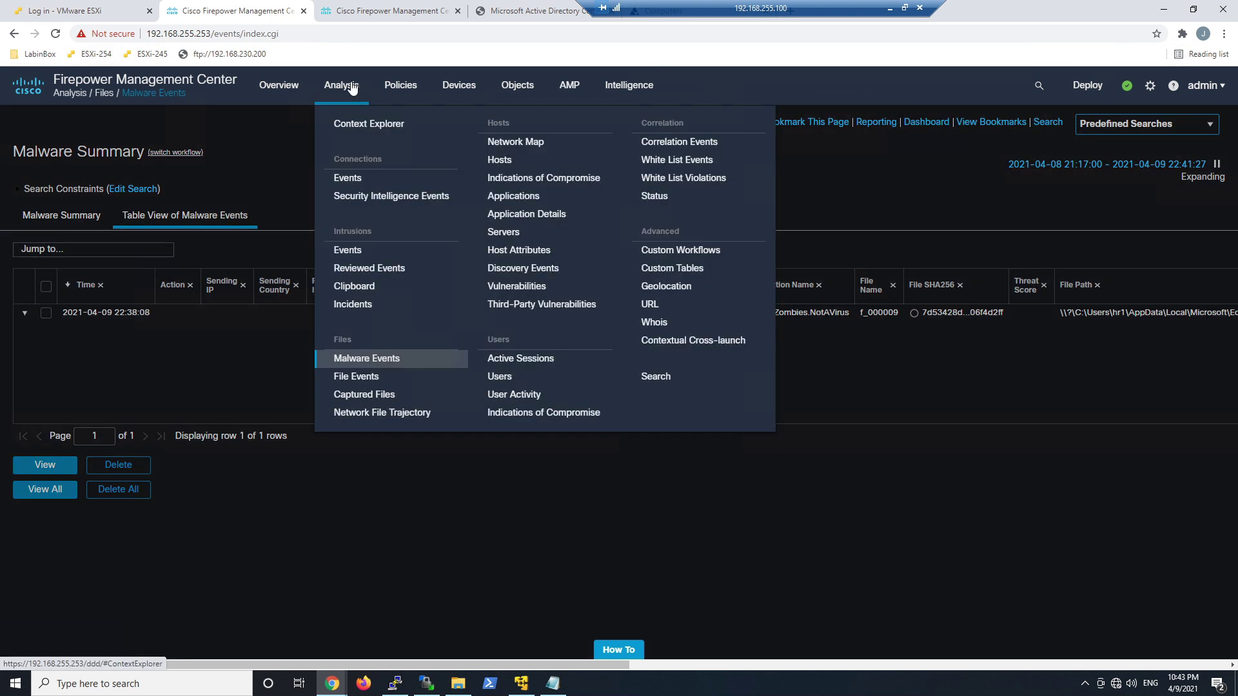
- Open Indications of Compromise and drill from Malware Detected into Threat Detected in File Transfer
left_click(528, 176)
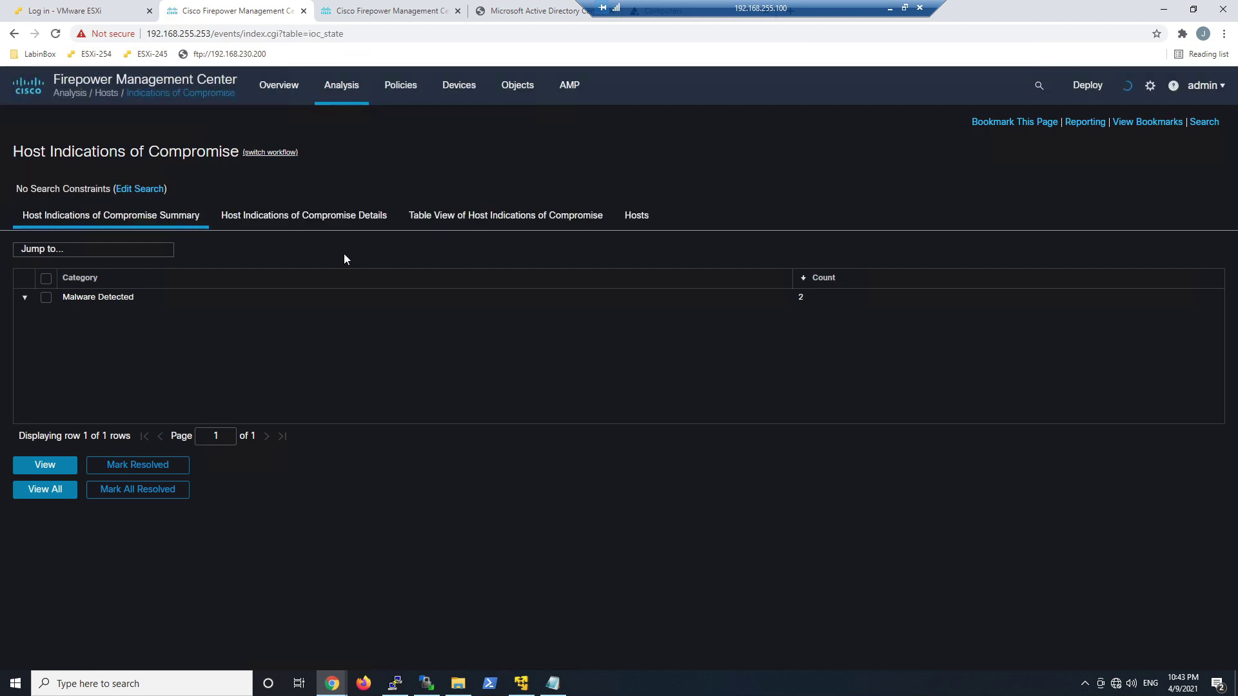
left_click(25, 299)
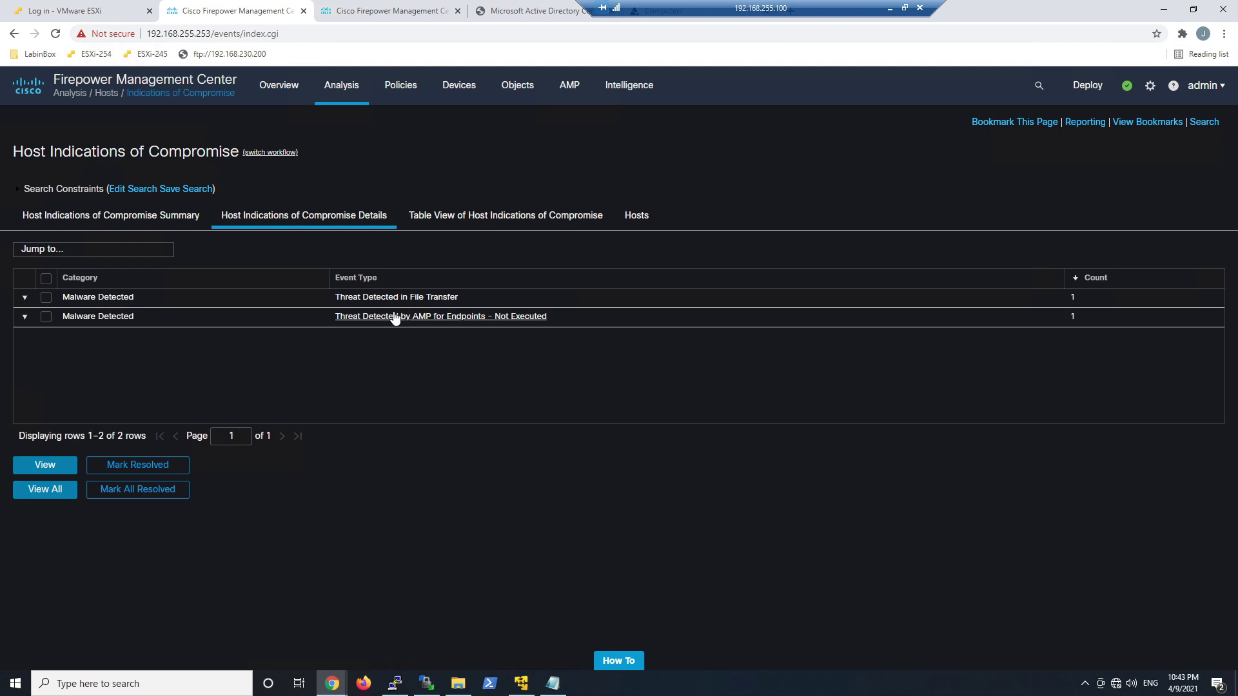
left_click(26, 298)
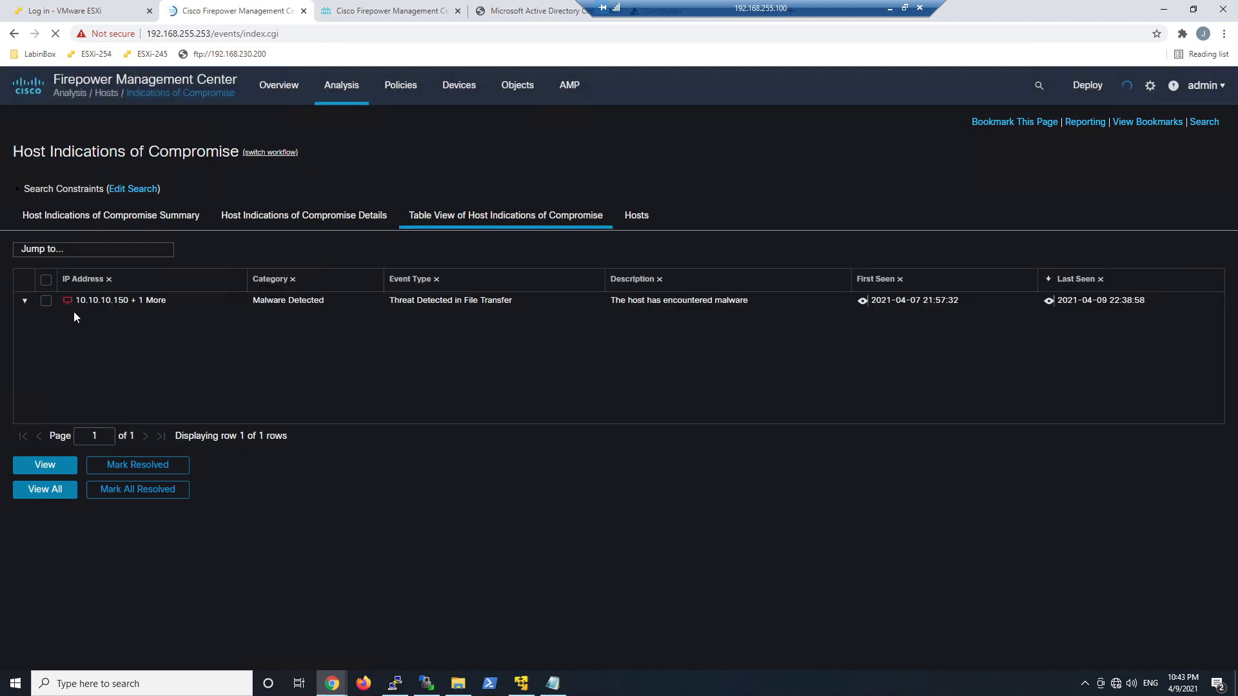
- Open the 10.10.10.150 host profile, reposition the popup and maximize it full screen
left_click(67, 301)
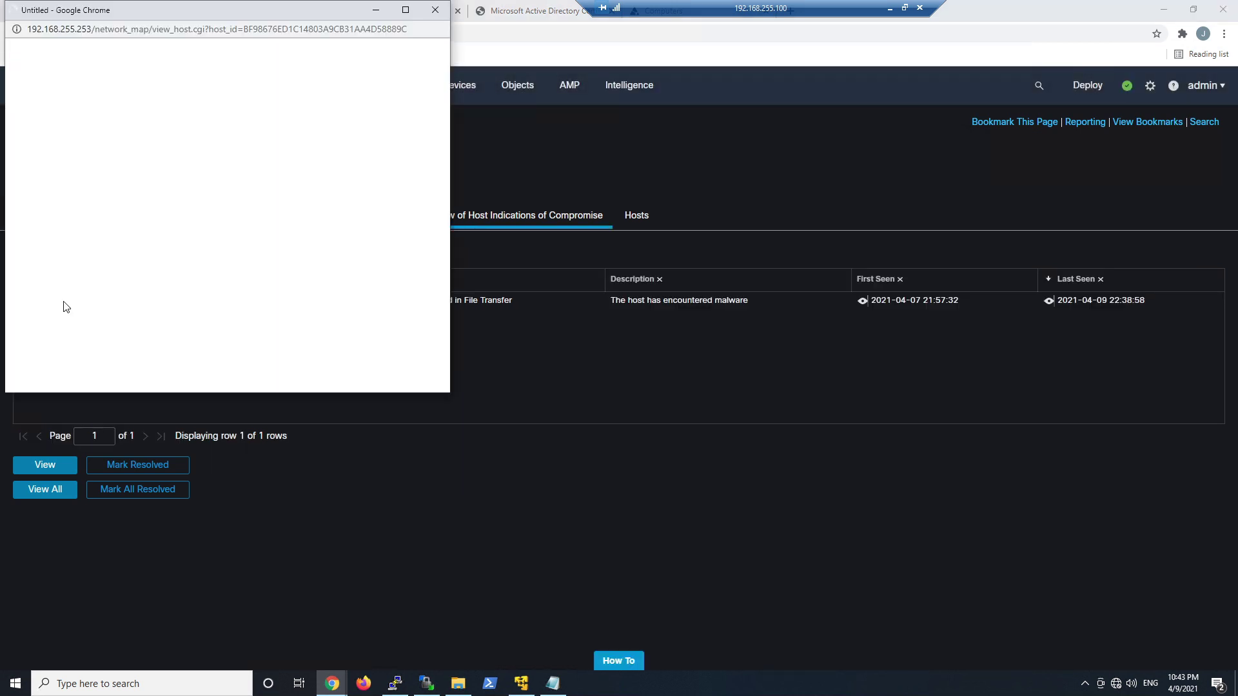
left_click_drag(223, 13, 373, 67)
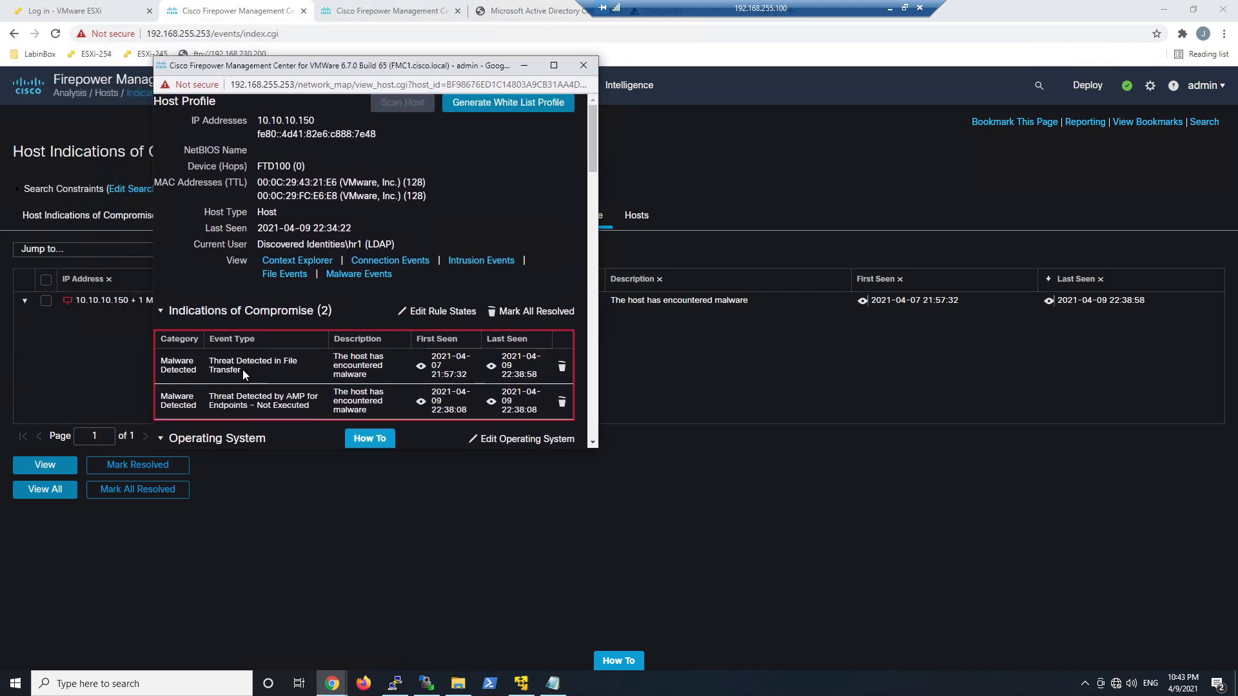
left_click_drag(209, 396, 323, 411)
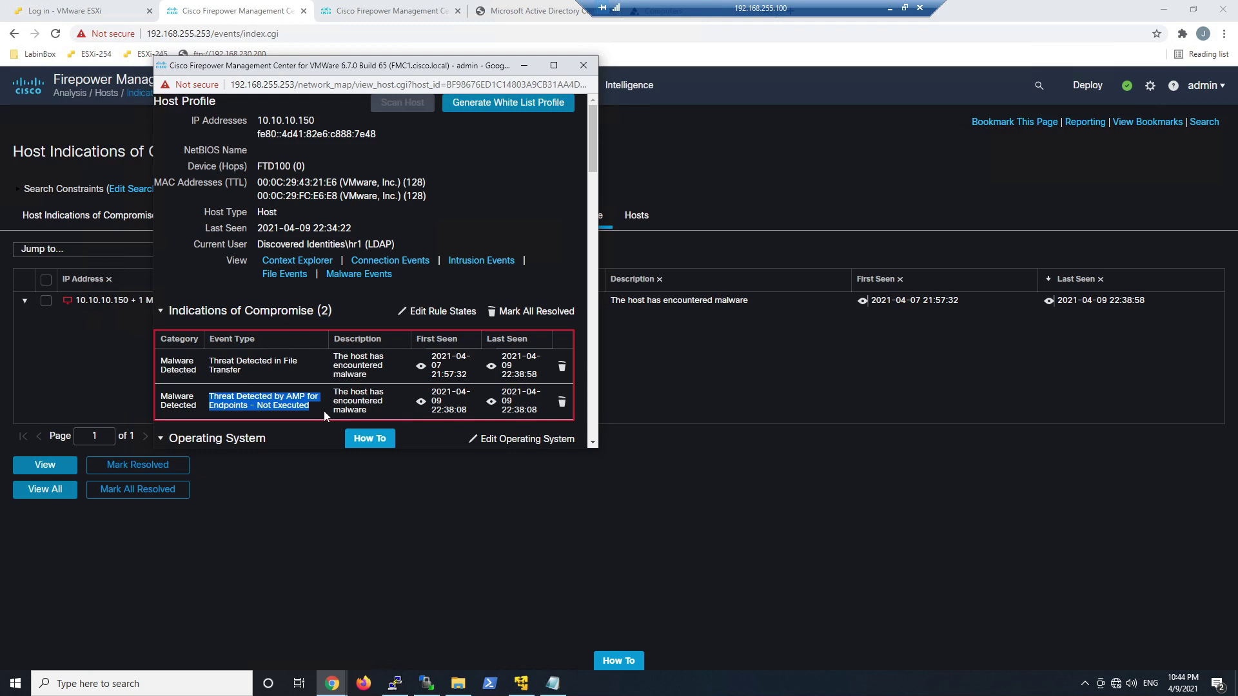
left_click(322, 412)
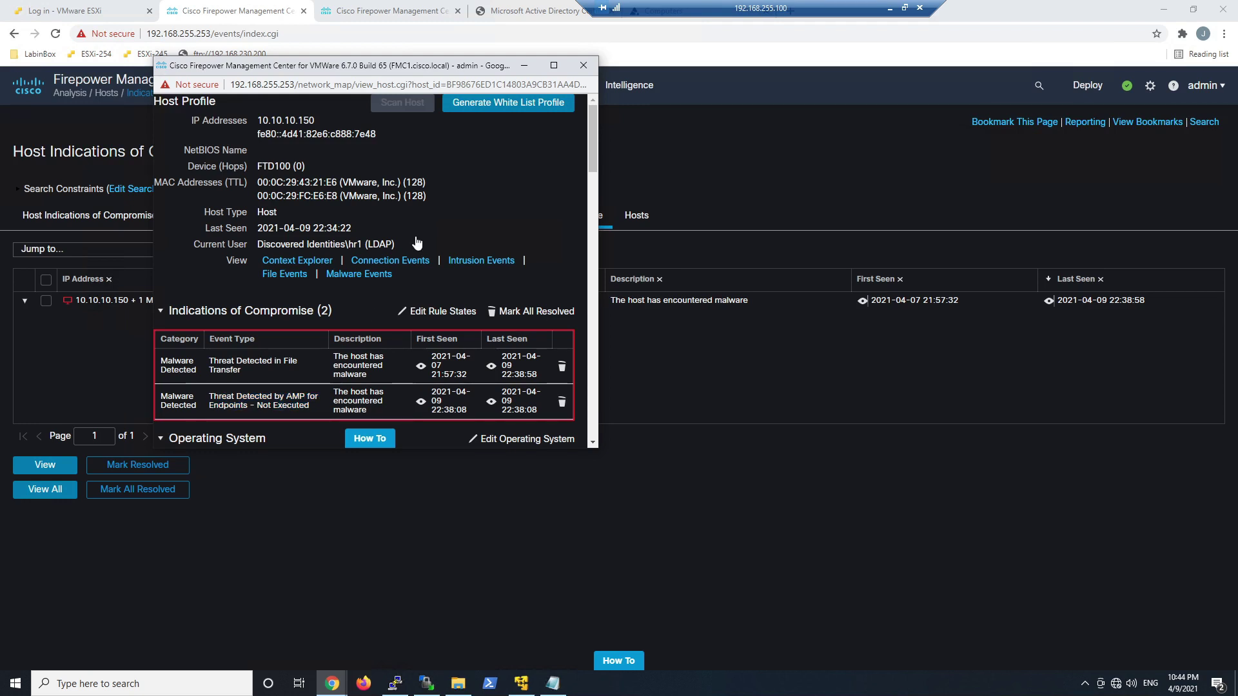
left_click(554, 65)
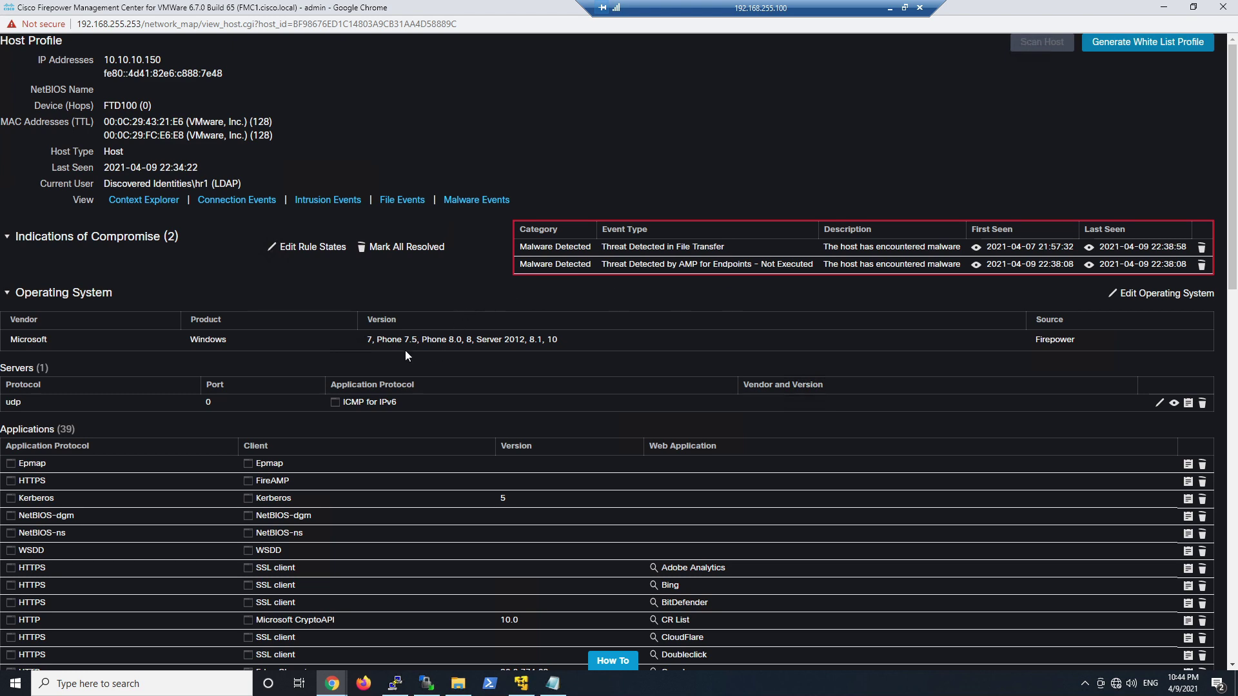
- Scroll through the 1446 vulnerabilities and recent Zombies.pdf detections, then return to the profile's top
scroll(395, 438, "down", 5)
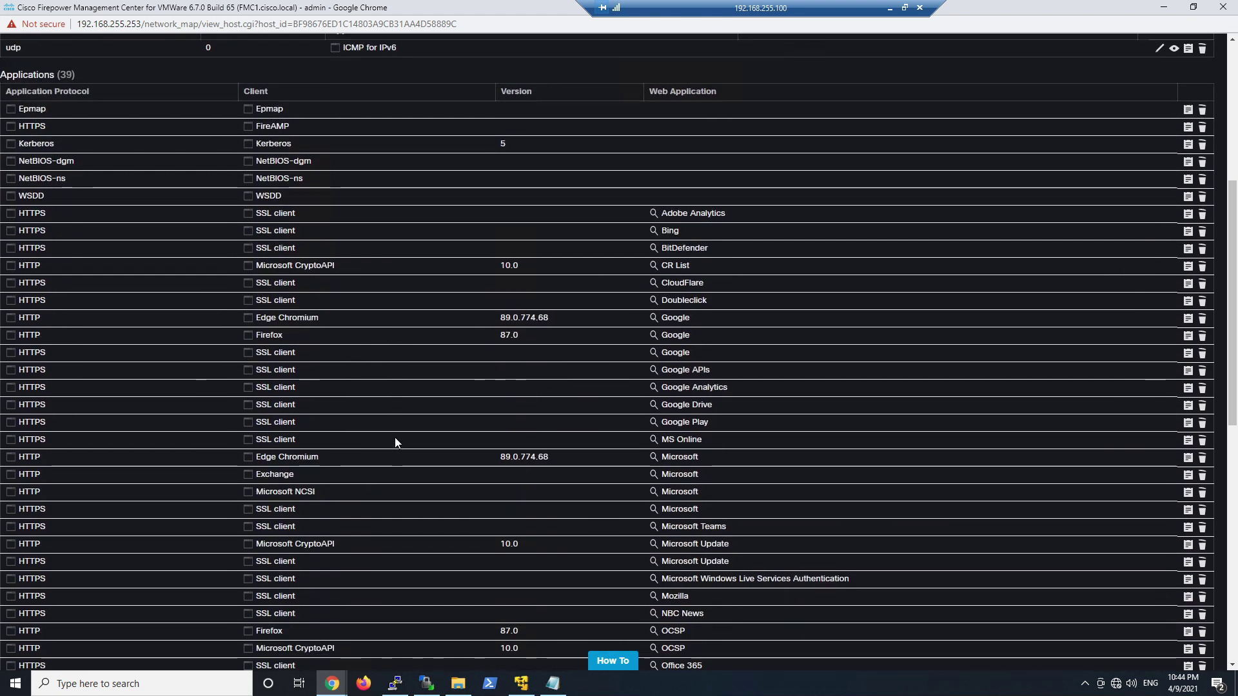
scroll(396, 438, "down", 6)
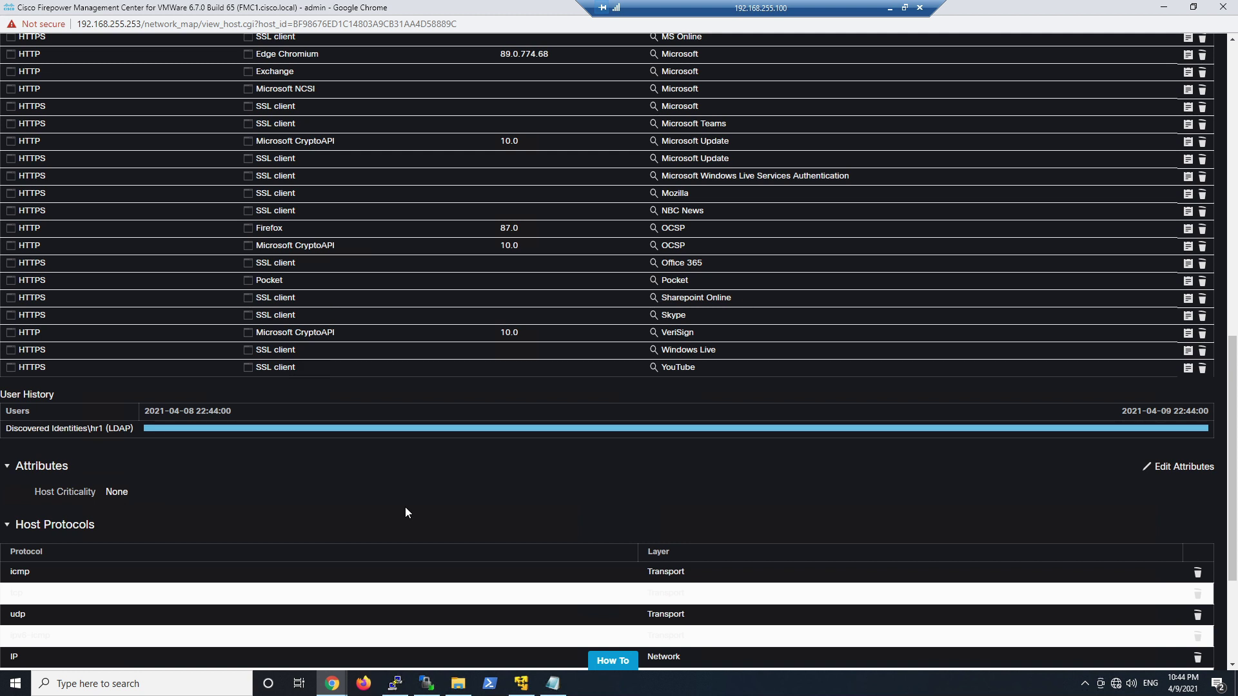
scroll(436, 465, "down", 3)
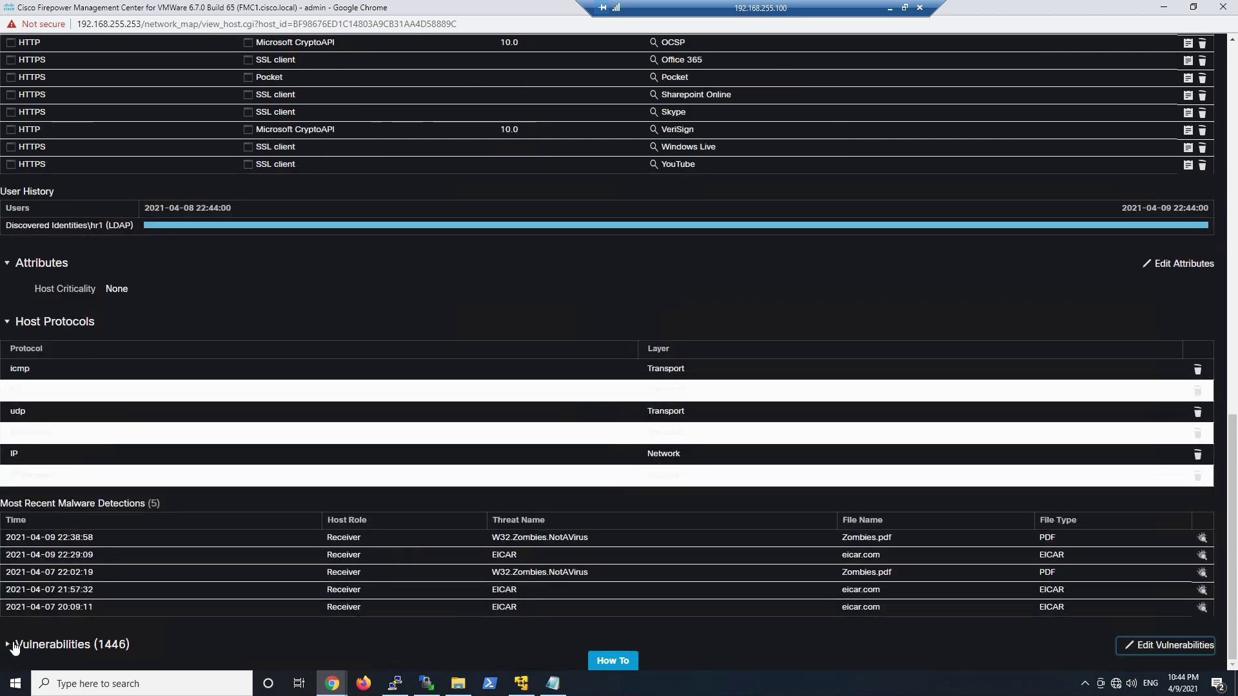
scroll(202, 588, "down", 5)
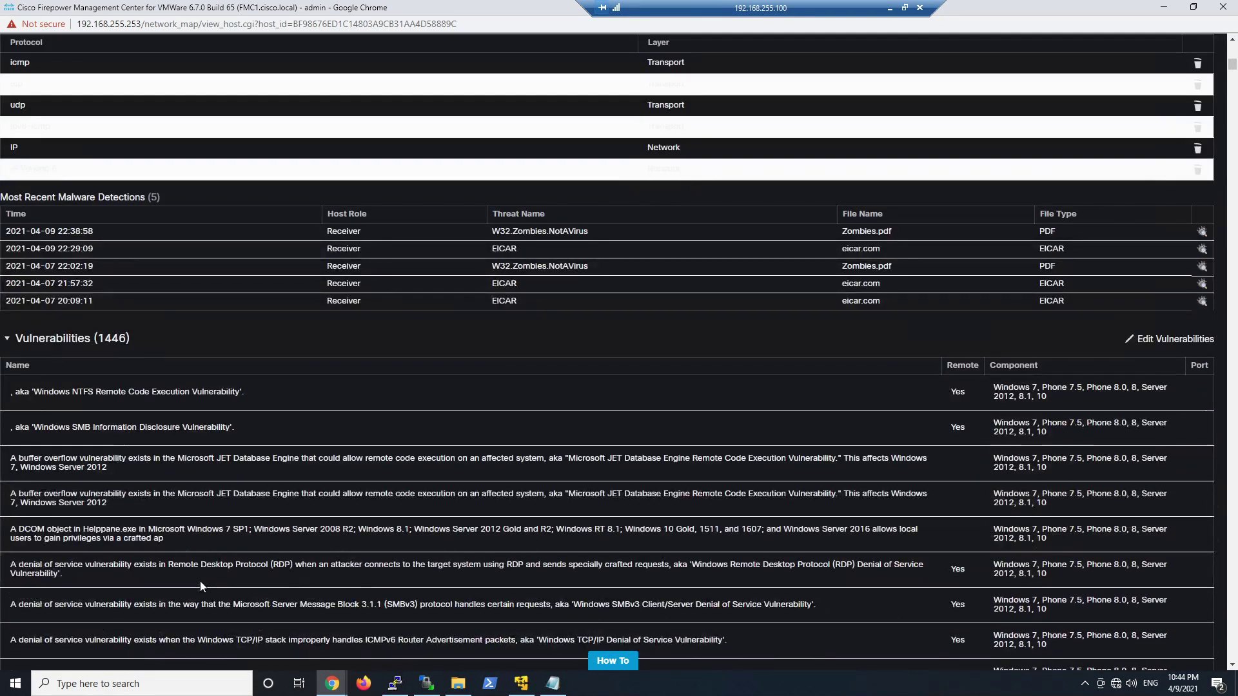
scroll(200, 583, "down", 6)
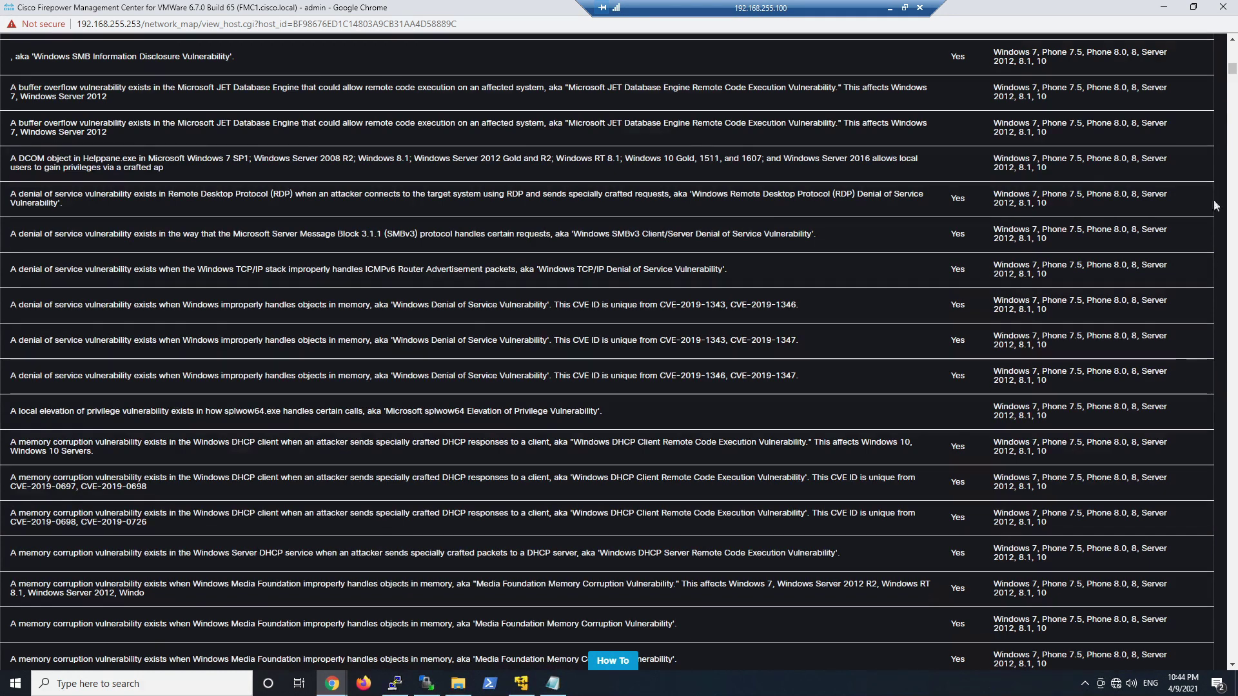
left_click_drag(1233, 73, 1233, 42)
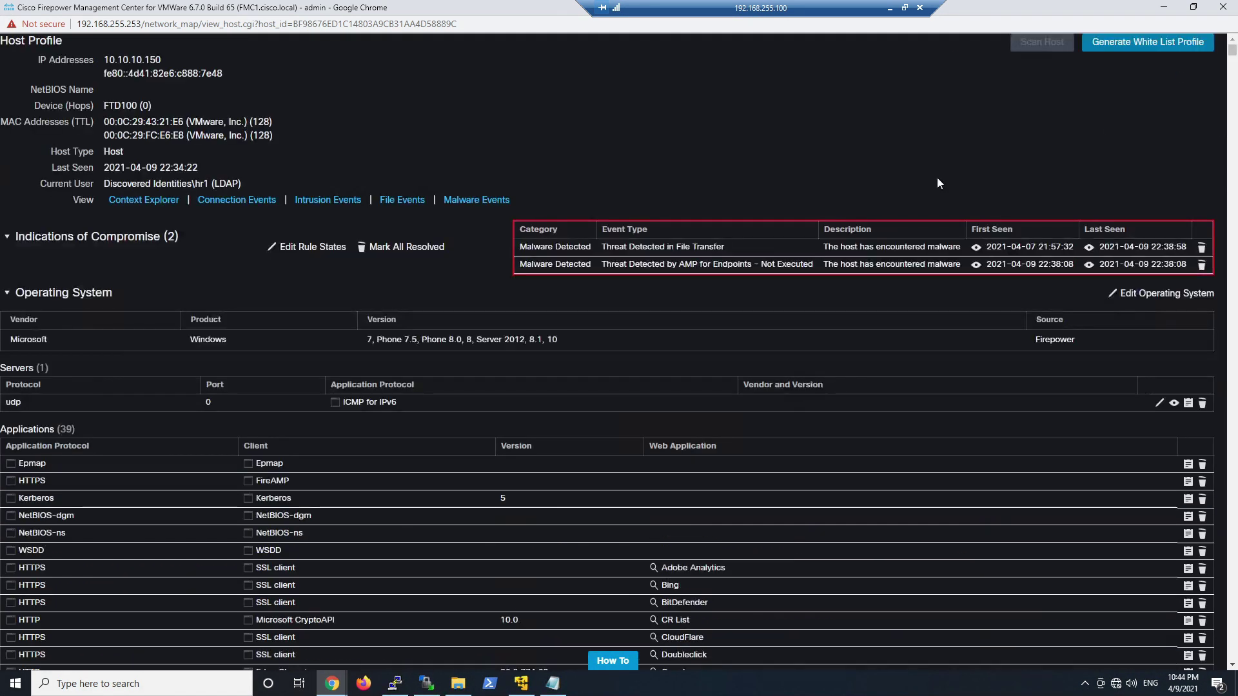
- Close the host profile and scroll the AMP Dashboard showing 2.9% compromised and Zombies.pdf
left_click(1221, 9)
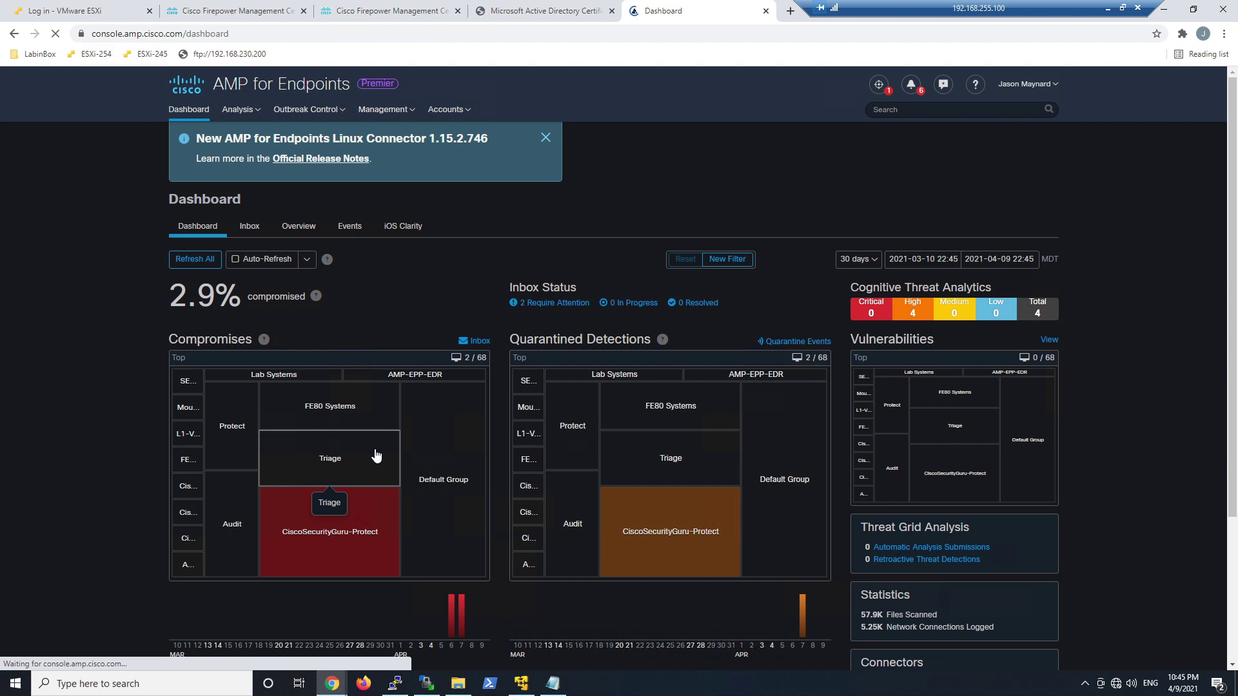
scroll(377, 456, "down", 2)
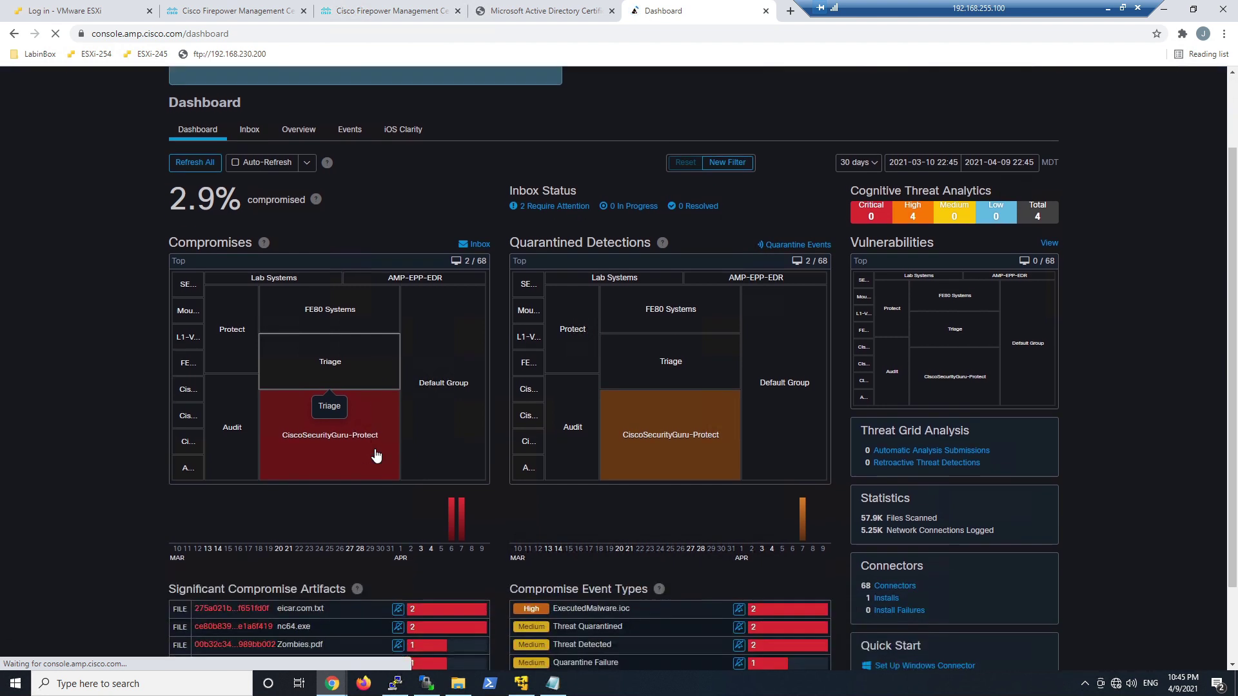
scroll(375, 454, "down", 2)
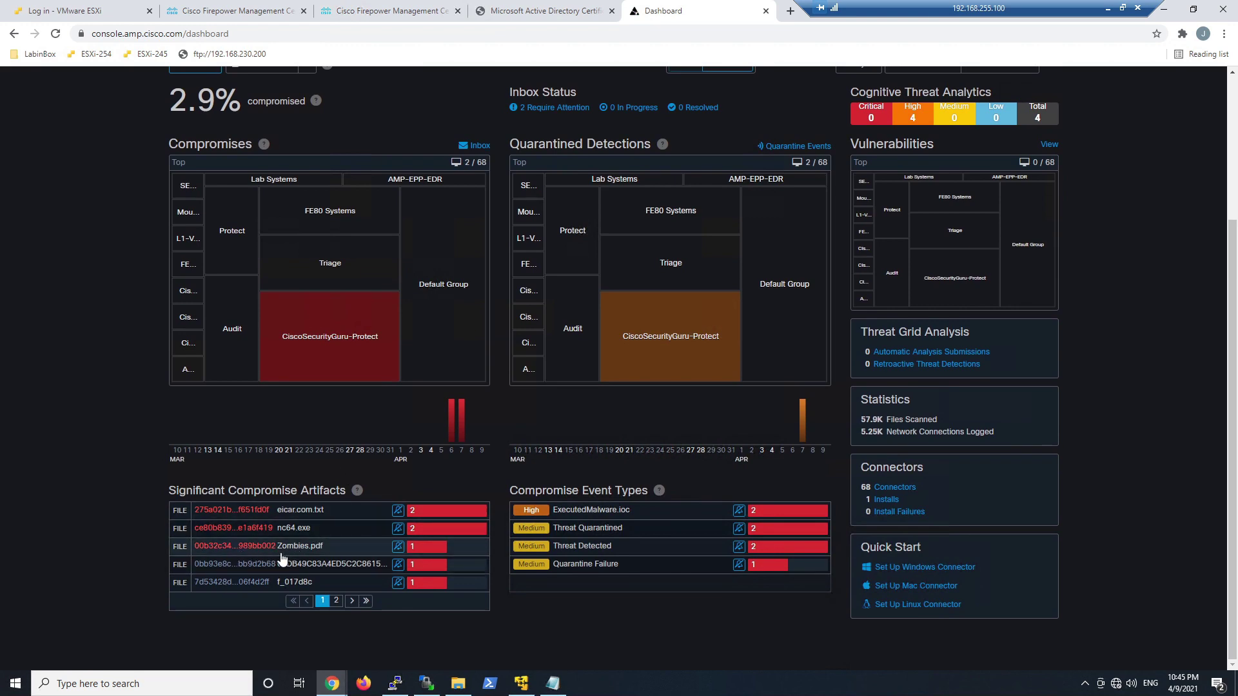
scroll(281, 559, "up", 2)
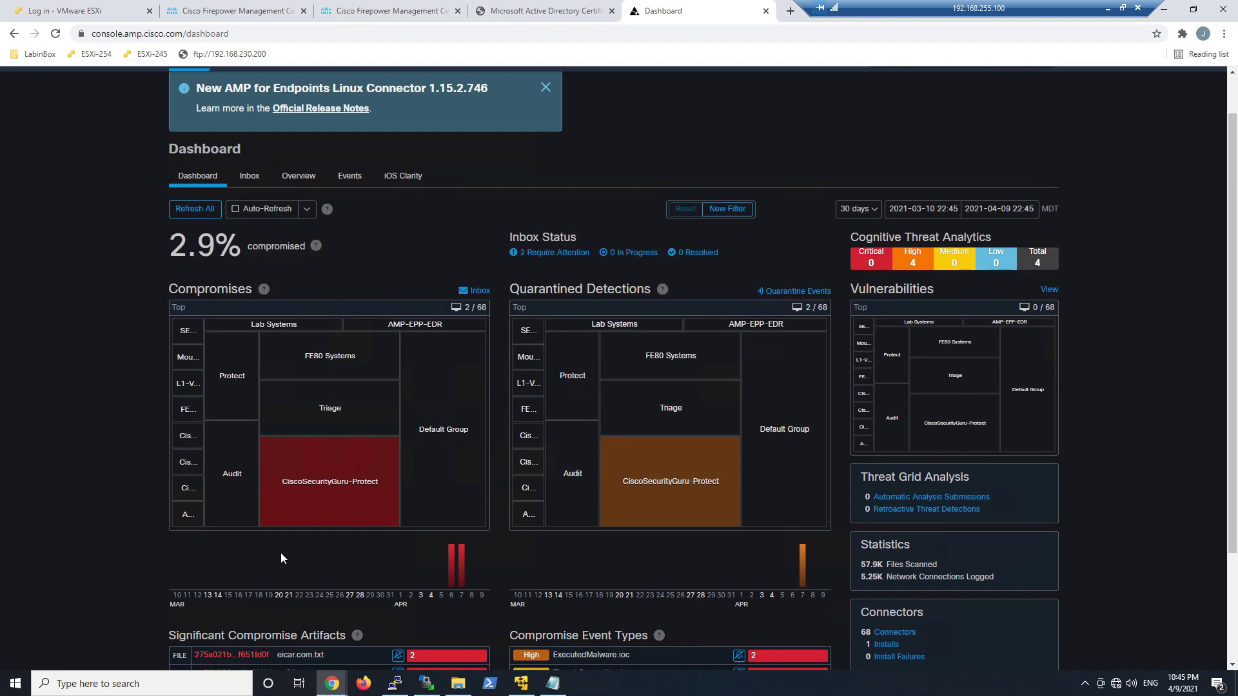
scroll(281, 552, "up", 1)
- Expand the f_000009 W32.Zombies.NotAVirus 'Quarantine: Successful' event and review its connector details and current user
mouse_move(264, 339)
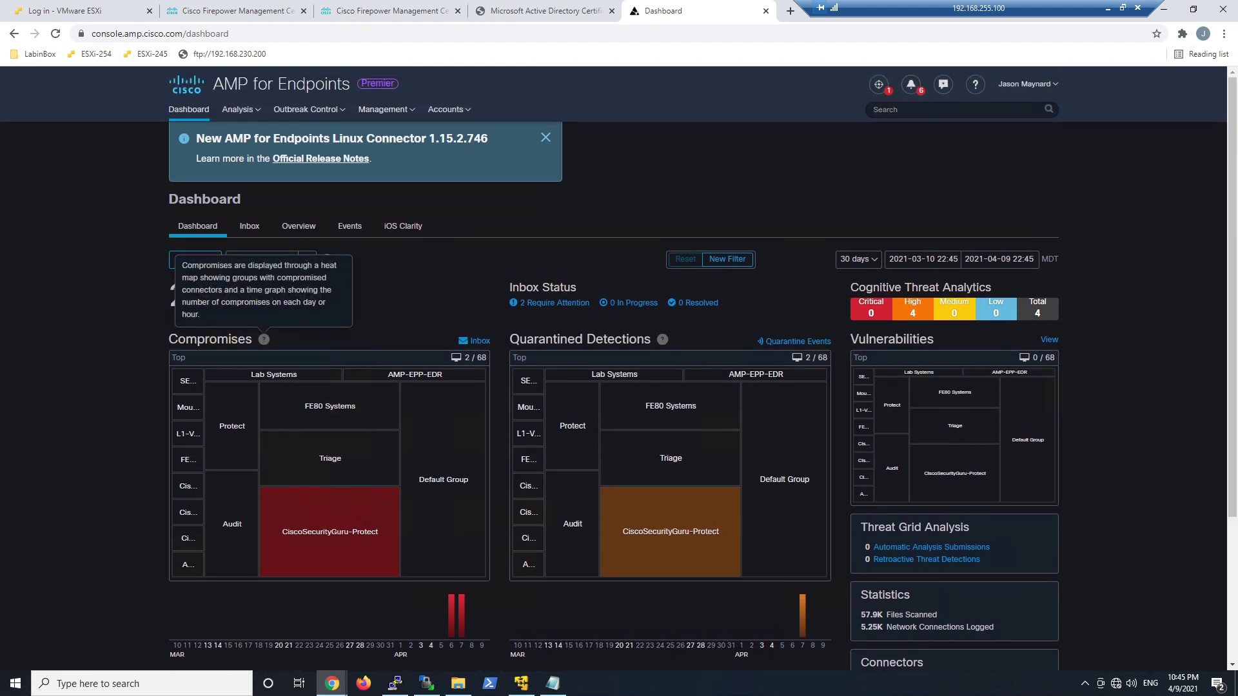
left_click(356, 233)
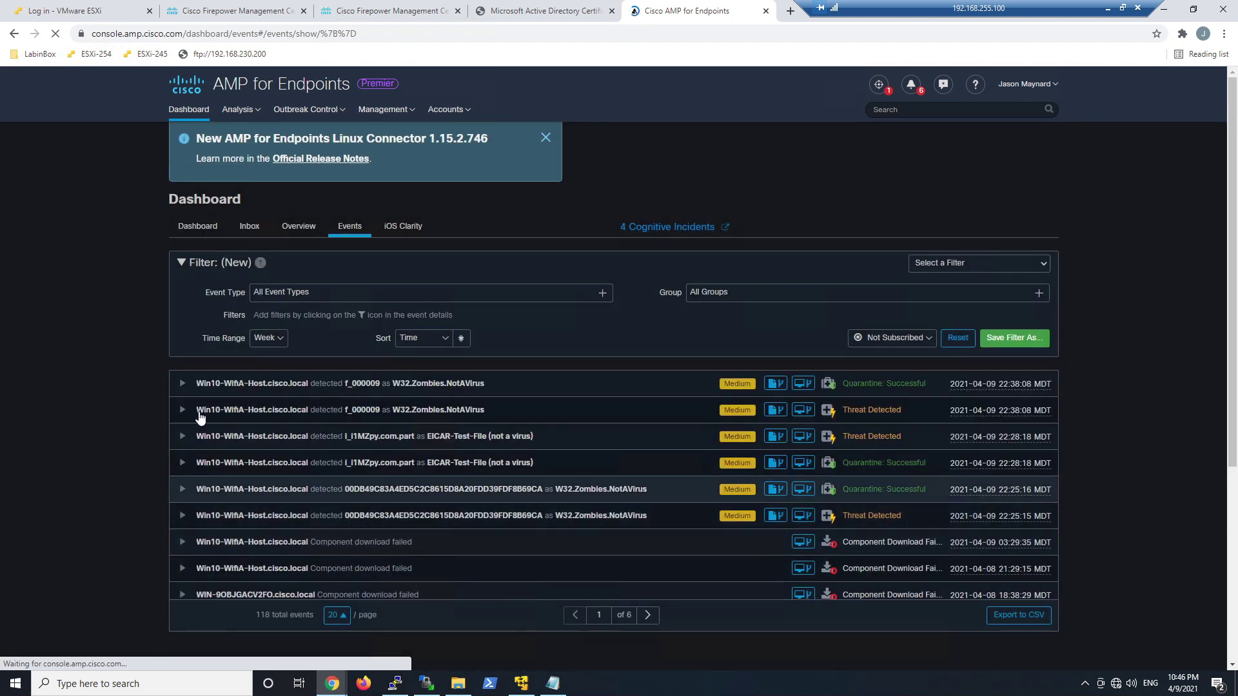
left_click(183, 385)
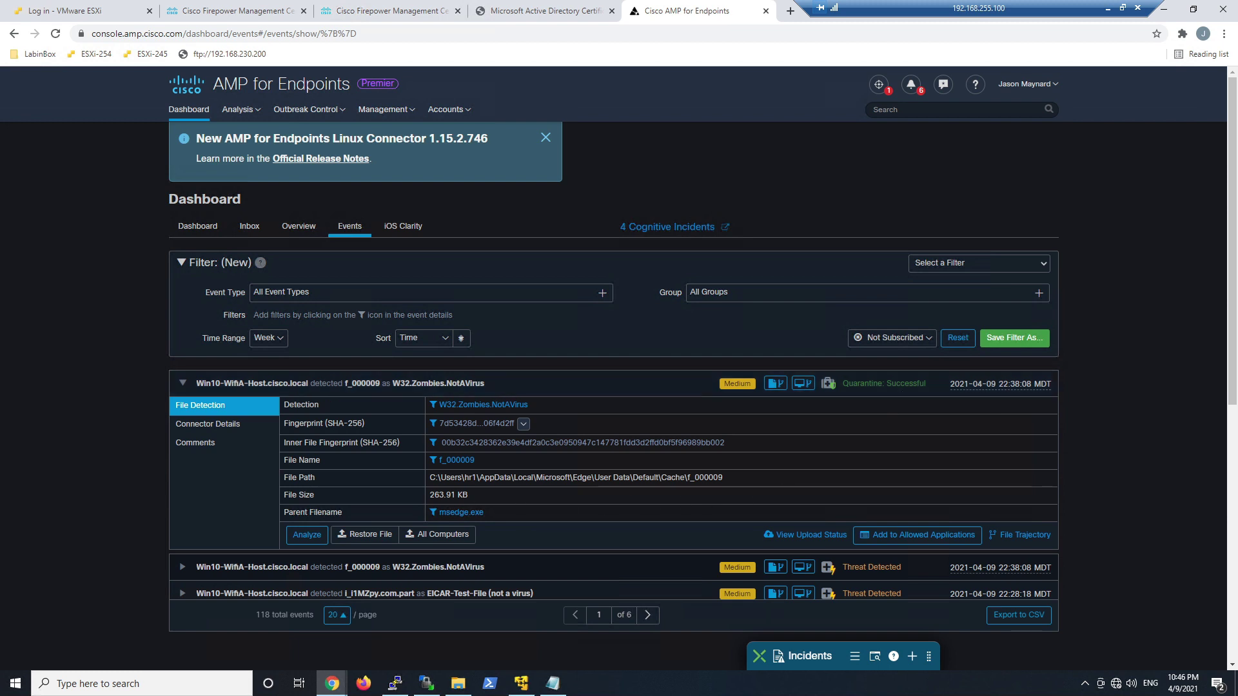
left_click(224, 427)
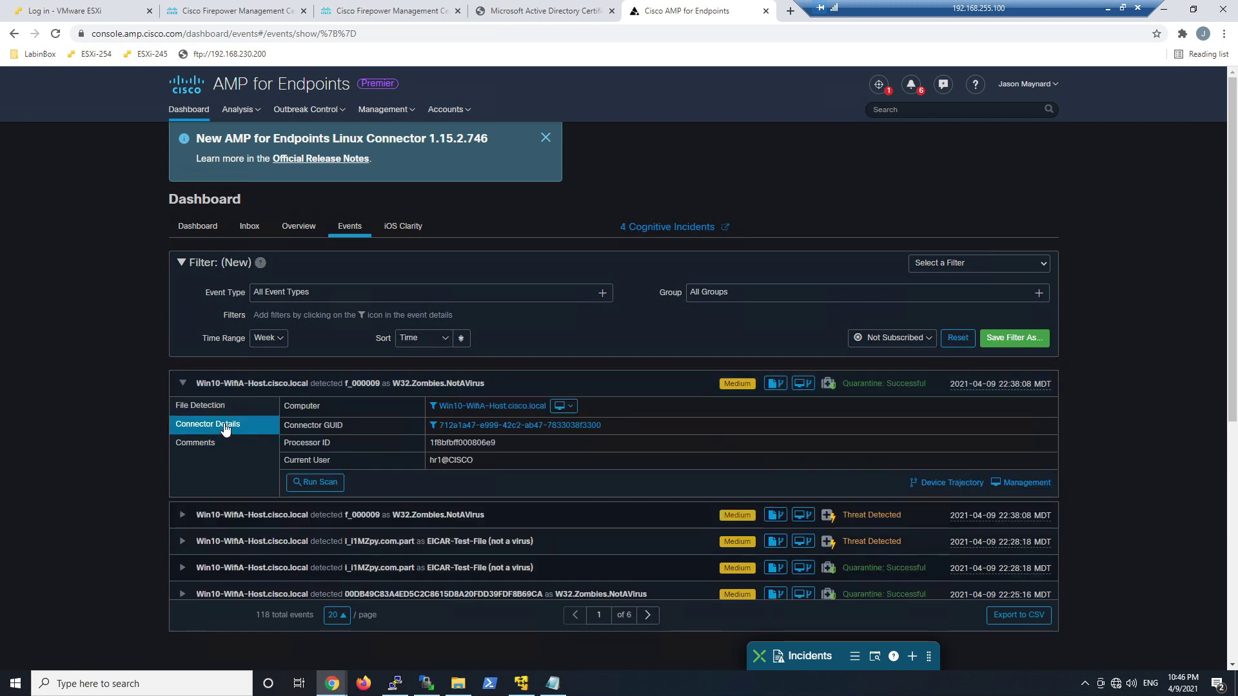
left_click_drag(486, 464, 425, 466)
left_click(484, 459)
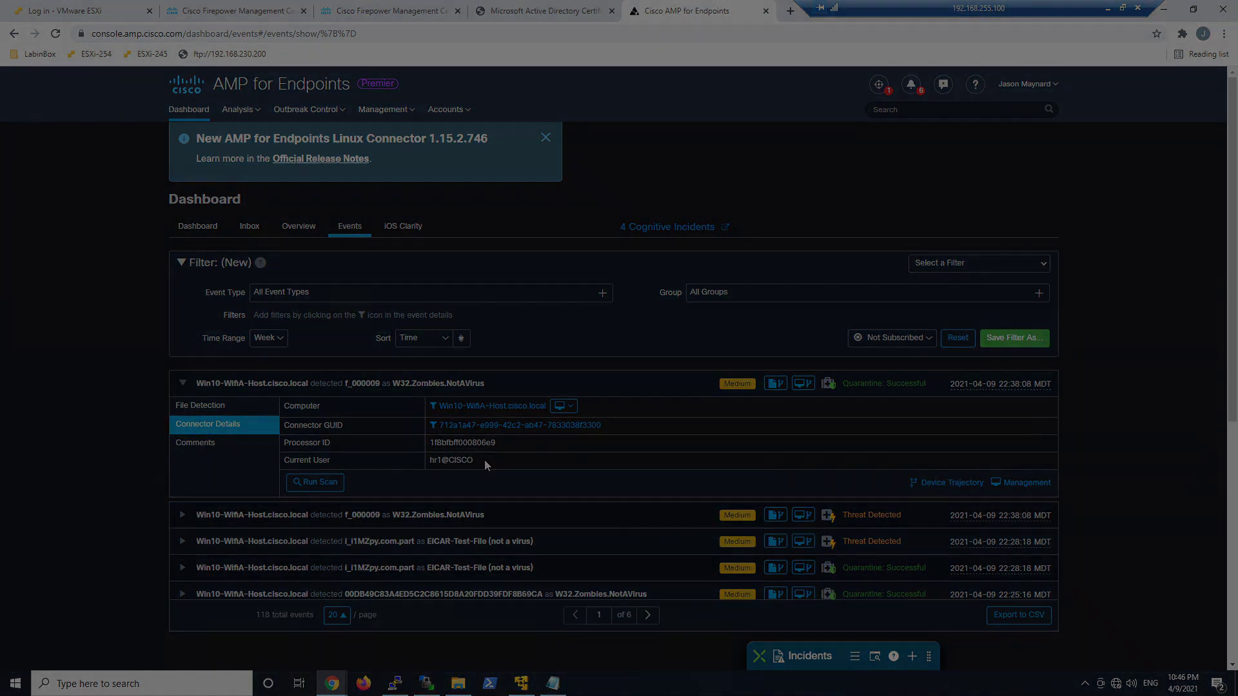